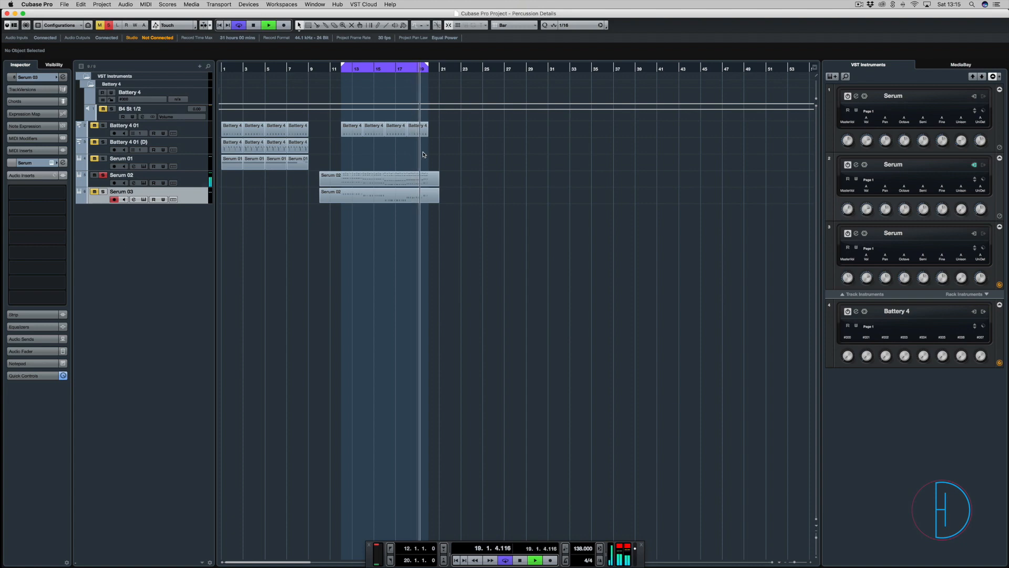
- Select the Serum 02 track and audition its part in the looped section from bar 12 to bar 20
{"action": "left_click", "coordinate": [188, 182]}
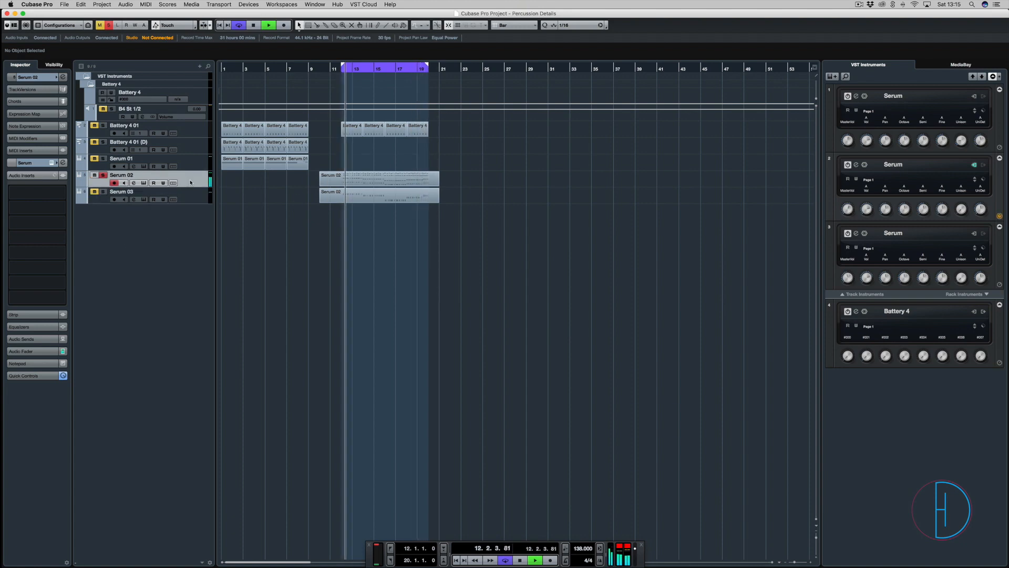
{"action": "key", "text": "space"}
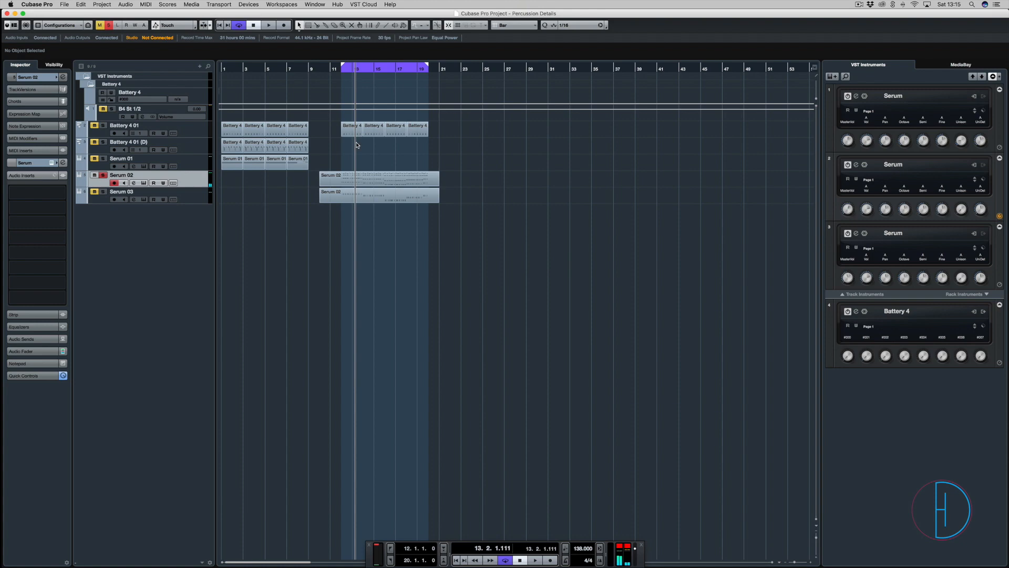
{"action": "key", "text": "space"}
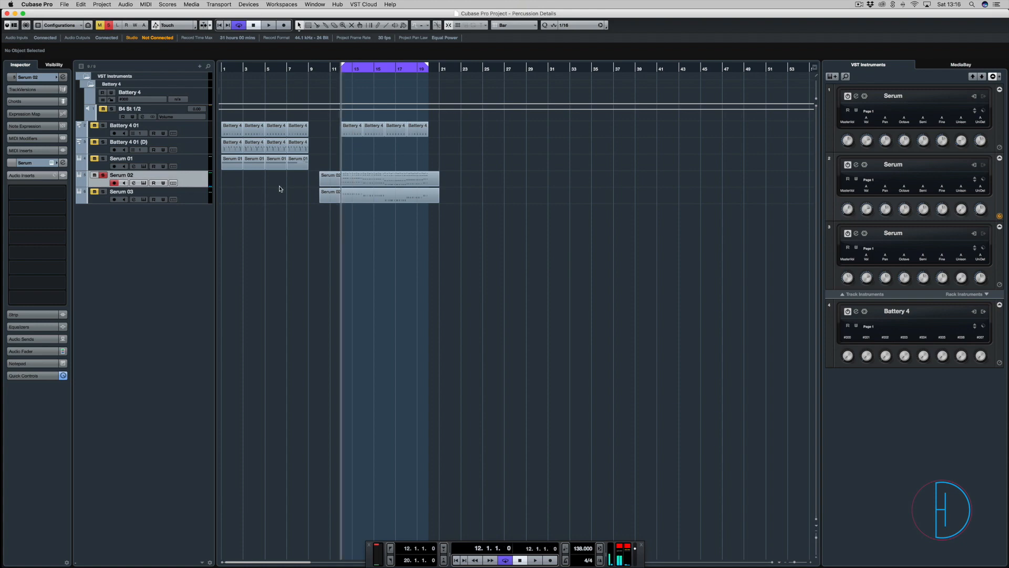
{"action": "key", "text": "space"}
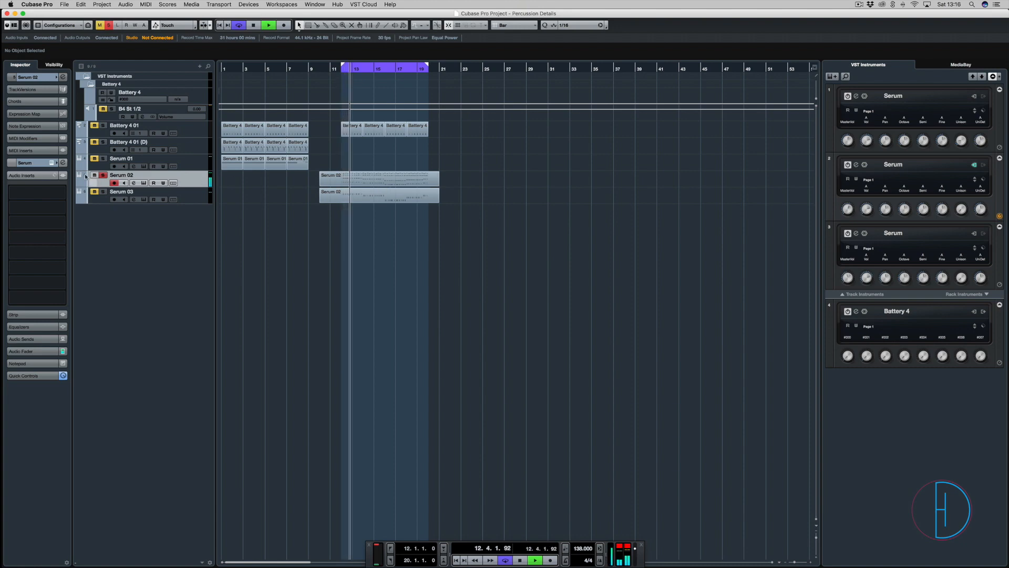
- Open the Serum 02 track's synth and sweep Macro 1 down and back up during playback
{"action": "left_click", "coordinate": [143, 182]}
{"action": "key", "text": "XF86MonBrightnessDown"}
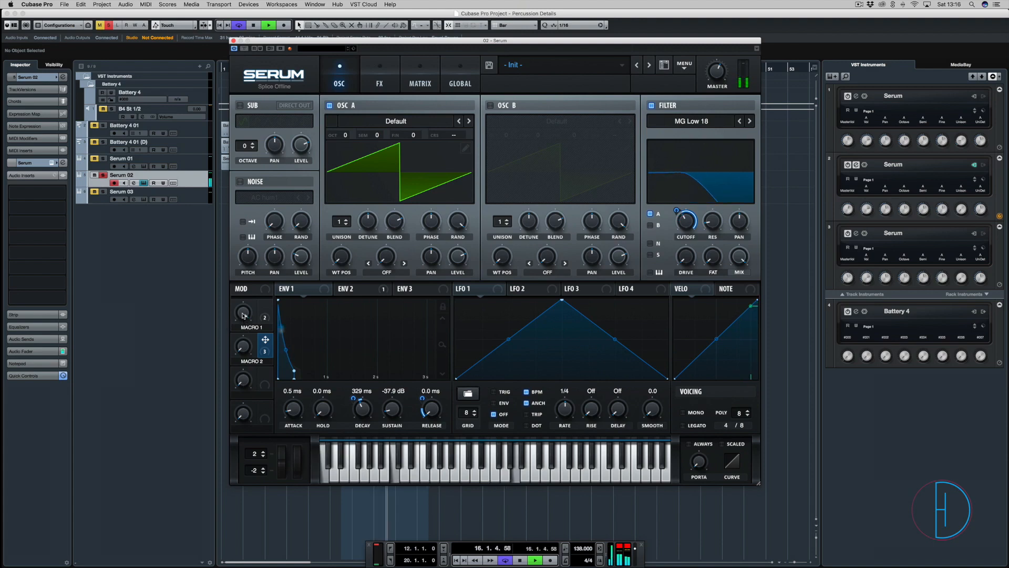
{"action": "left_click_drag", "start_coordinate": [244, 319], "coordinate": [242, 413]}
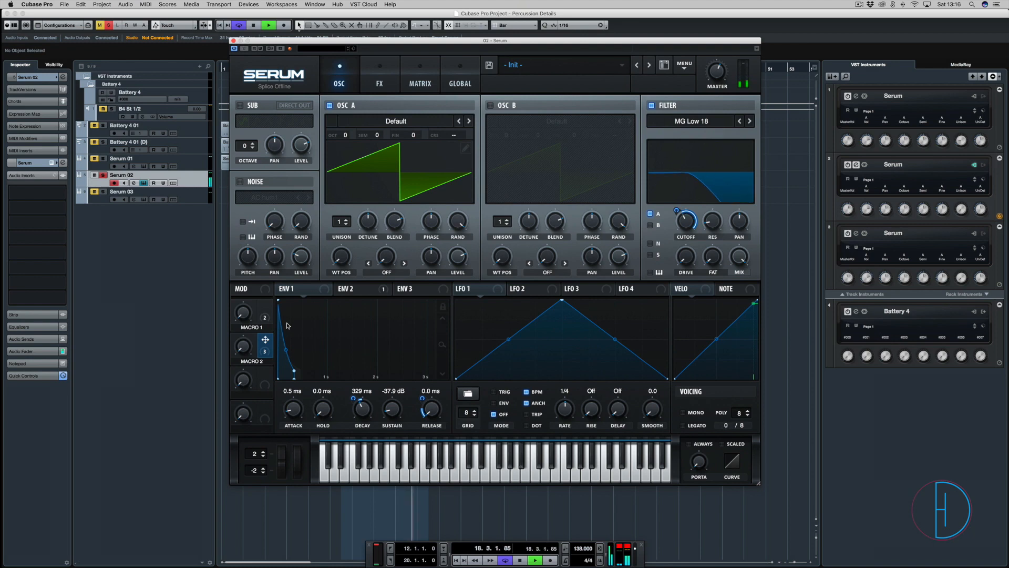
{"action": "left_click_drag", "start_coordinate": [243, 312], "coordinate": [244, 364]}
{"action": "left_click_drag", "start_coordinate": [243, 312], "coordinate": [238, 267]}
{"action": "key", "text": "space"}
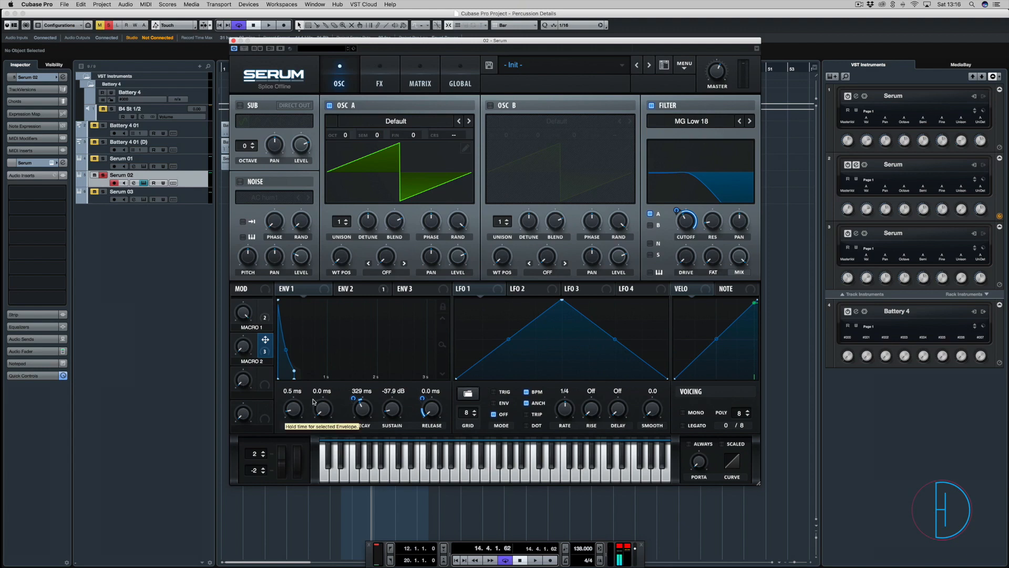
- Examine the Env 2 and Env 1 shapes and what Macro 2 and Macro 1 modulate in the Serum patch
{"action": "left_click", "coordinate": [355, 290]}
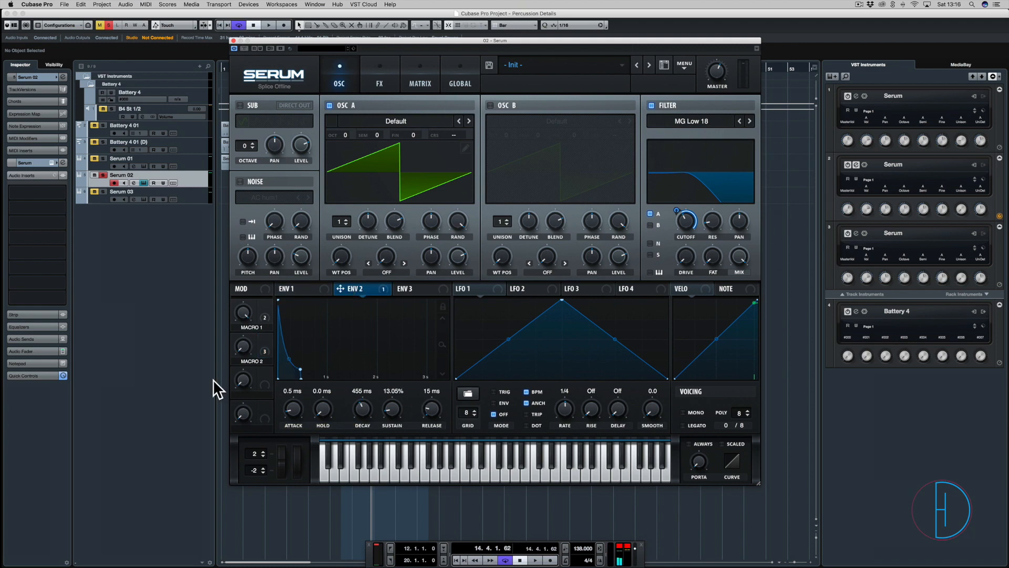
{"action": "left_click", "coordinate": [297, 288]}
{"action": "mouse_move", "coordinate": [234, 347]}
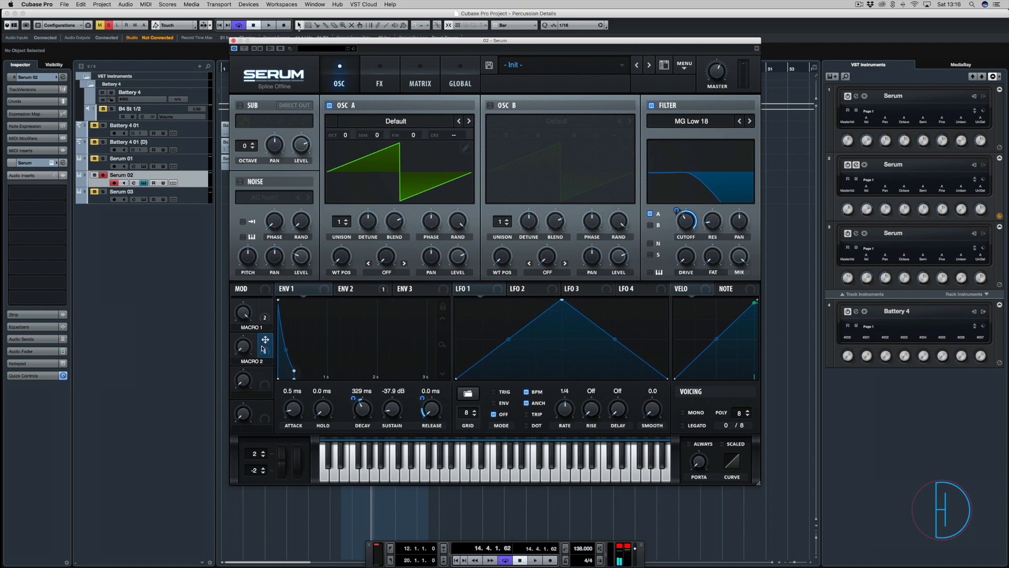
{"action": "left_click_drag", "start_coordinate": [265, 340], "coordinate": [356, 402]}
{"action": "mouse_move", "coordinate": [266, 320]}
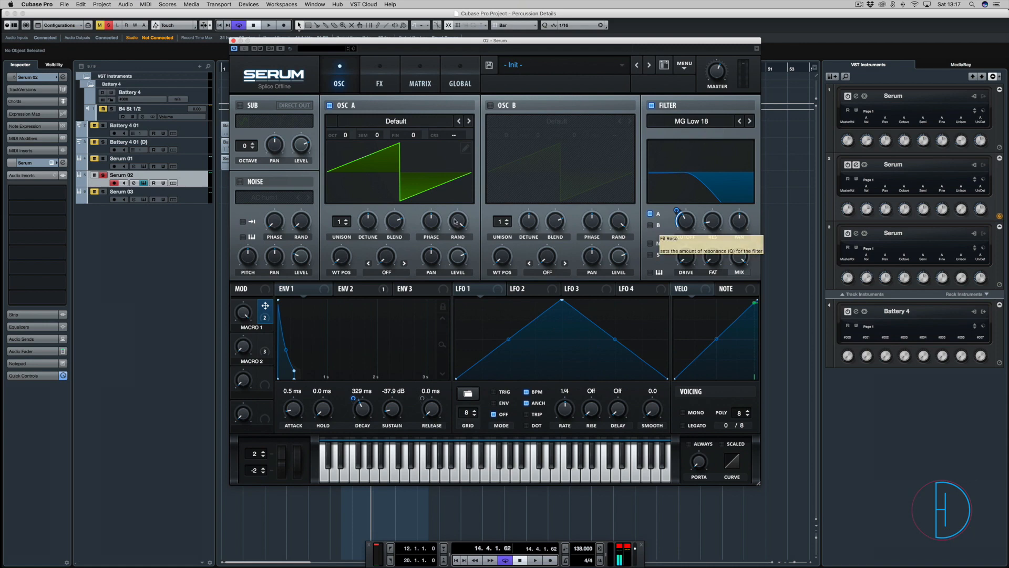
- Bypass the Distortion, Delay and Reverb modules in the patch's effects rack
{"action": "left_click", "coordinate": [377, 84]}
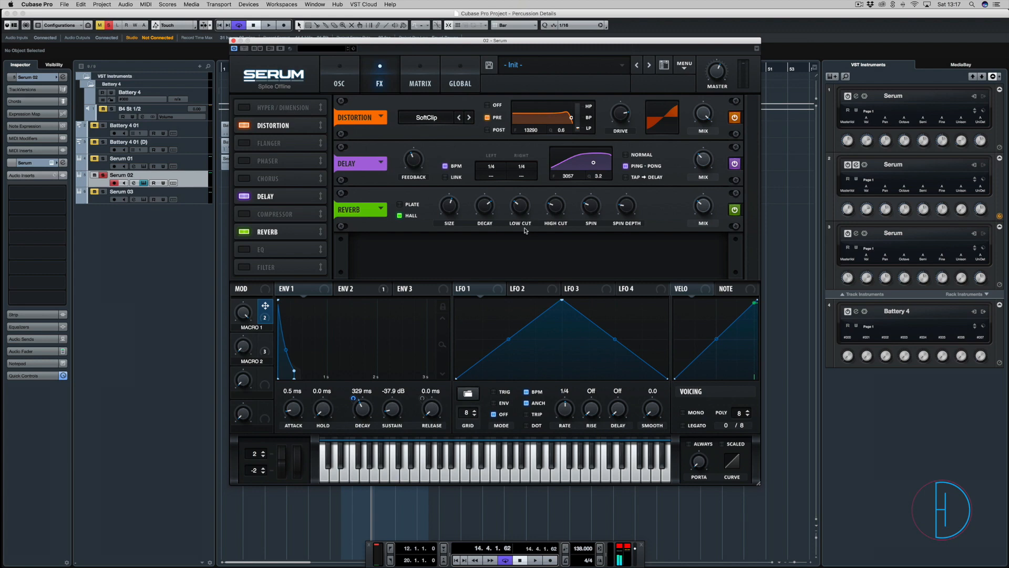
{"action": "left_click", "coordinate": [735, 117]}
{"action": "left_click", "coordinate": [735, 163]}
{"action": "left_click", "coordinate": [736, 210]}
- Re-enable Distortion, Delay and Reverb one at a time during playback to audition each effect
{"action": "key", "text": "space"}
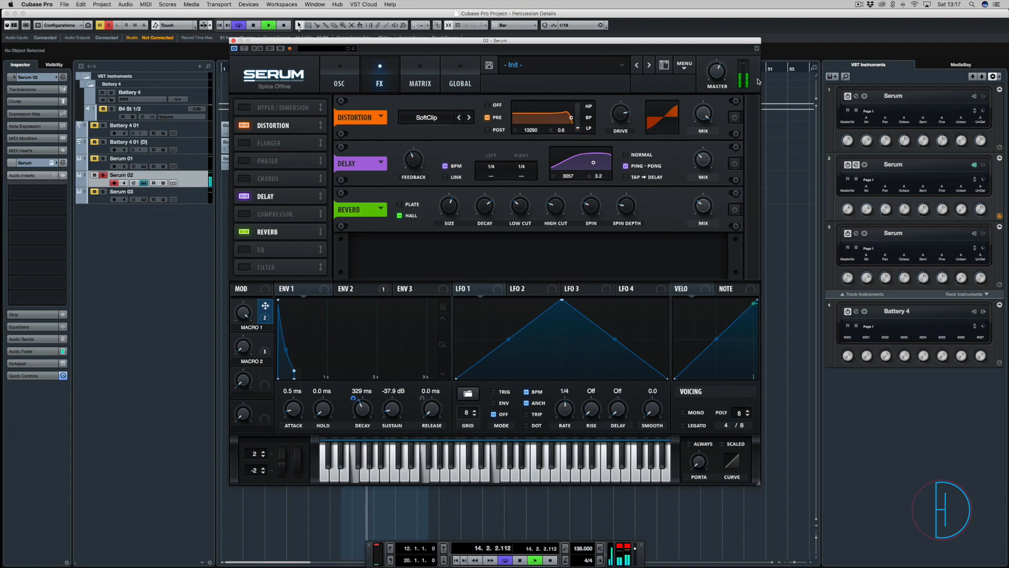
{"action": "left_click", "coordinate": [735, 119]}
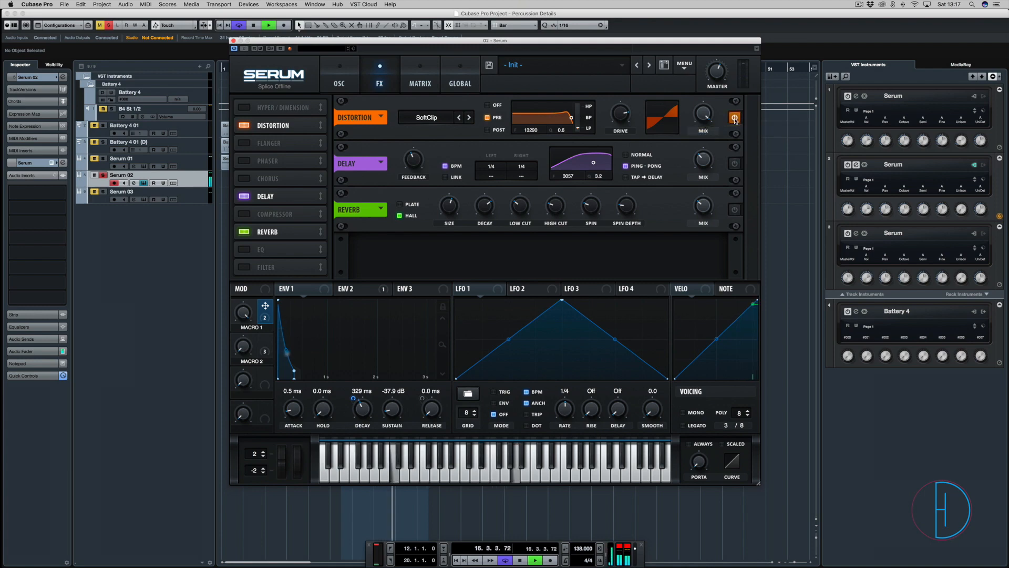
{"action": "left_click", "coordinate": [735, 164]}
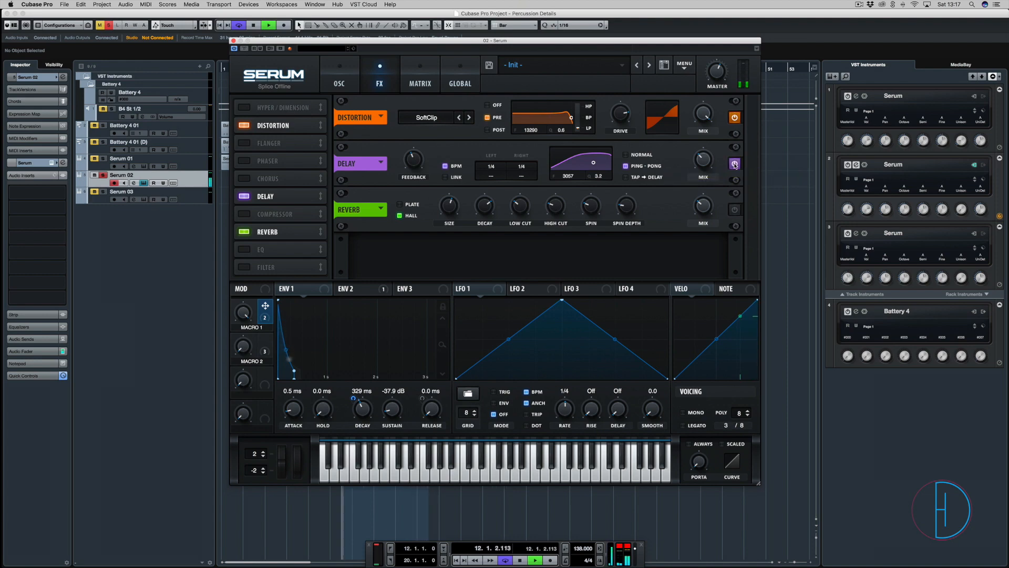
{"action": "left_click", "coordinate": [734, 210]}
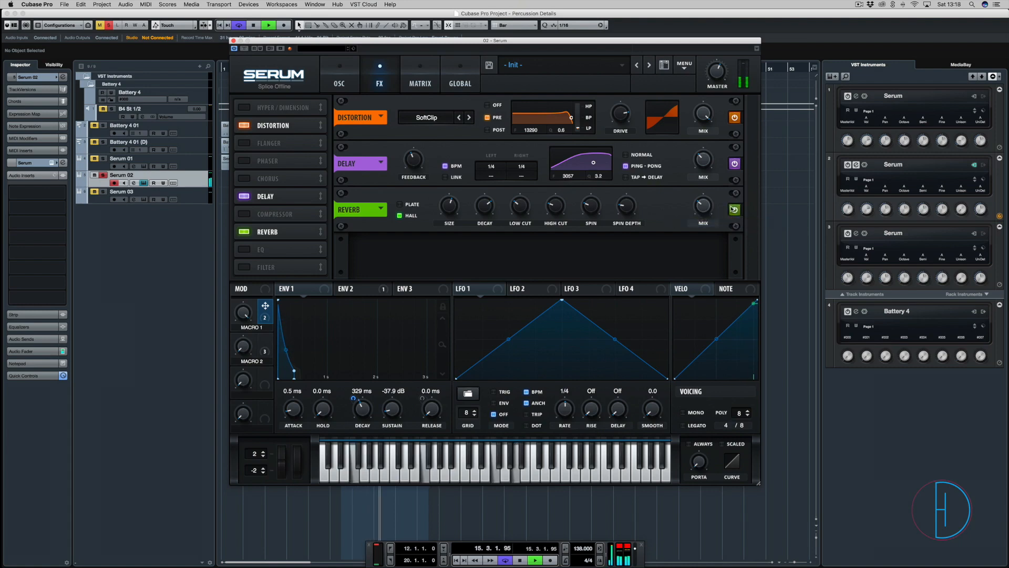
{"action": "key", "text": "space"}
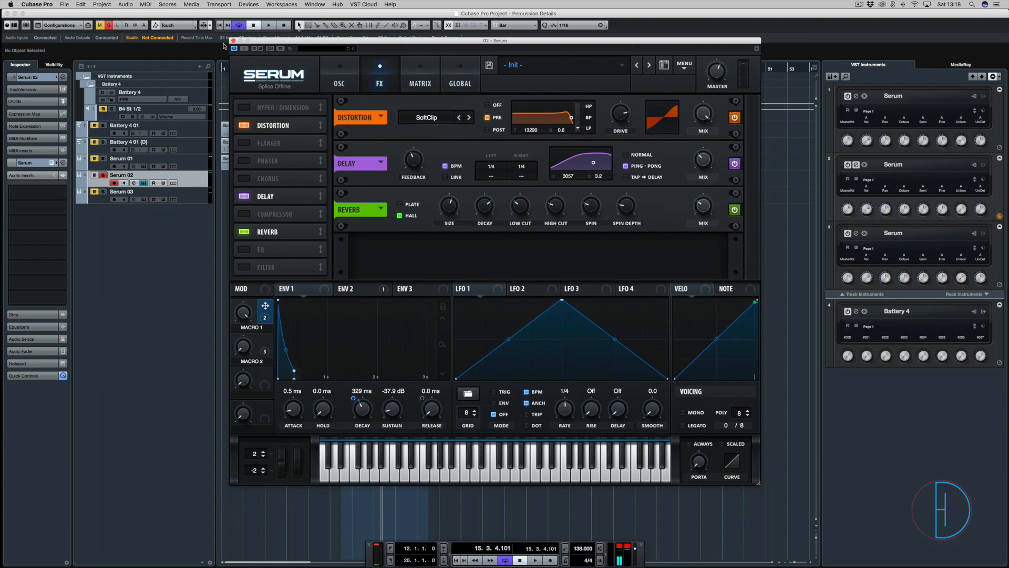
- Close the Serum 02 synth and open the MIDI part on the Serum 03 track in the Key Editor
{"action": "left_click", "coordinate": [349, 76]}
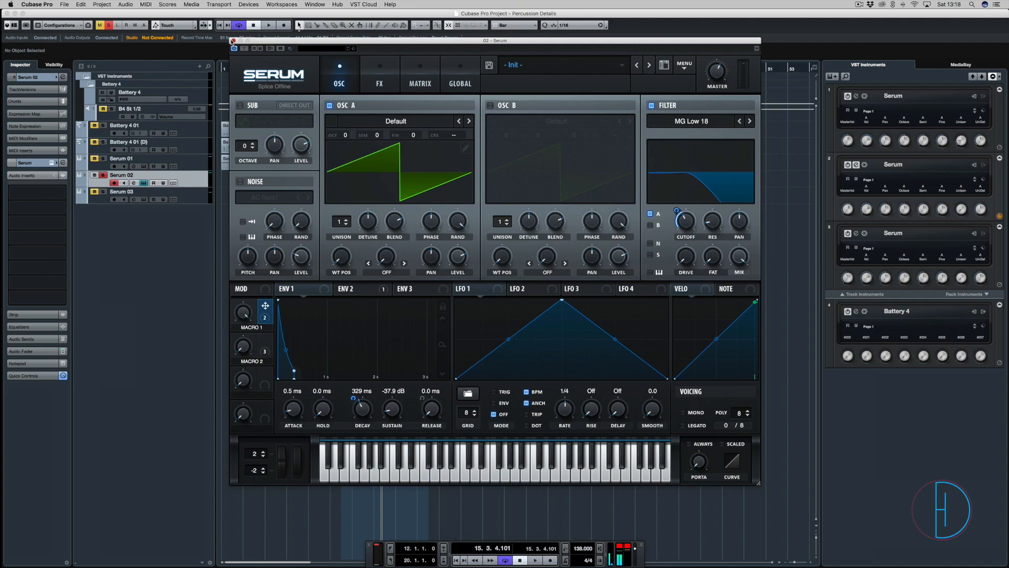
{"action": "left_click", "coordinate": [233, 41]}
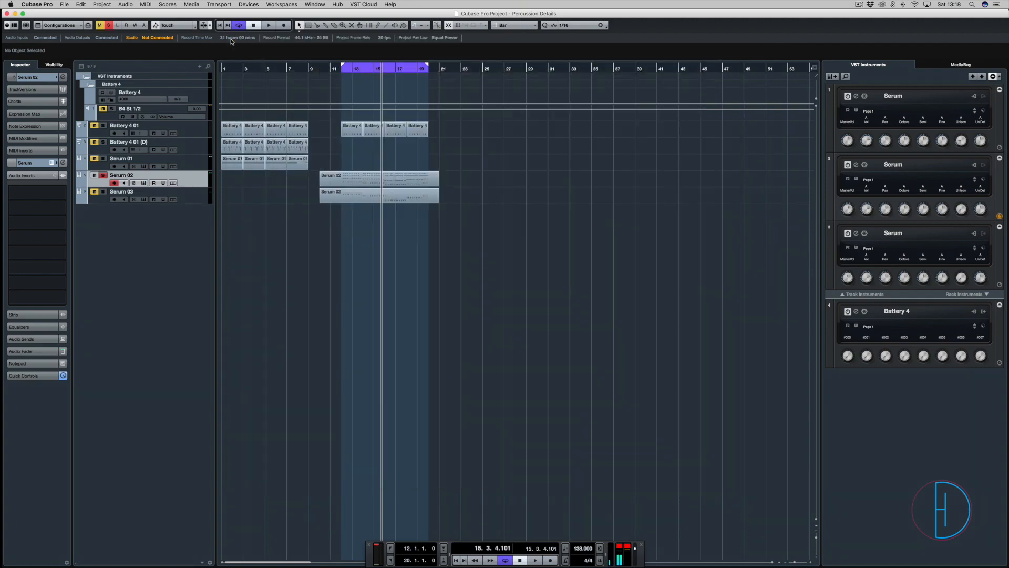
{"action": "left_click", "coordinate": [350, 196]}
{"action": "key", "text": "Return"}
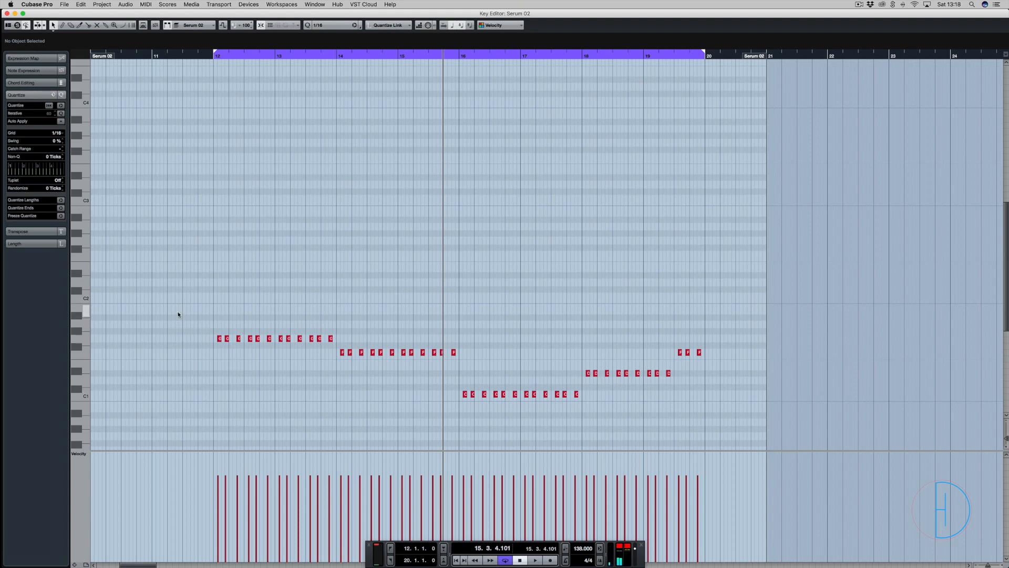
- Select all notes of the bass part, audition them and close the Key Editor
{"action": "left_click_drag", "start_coordinate": [176, 311], "coordinate": [799, 448]}
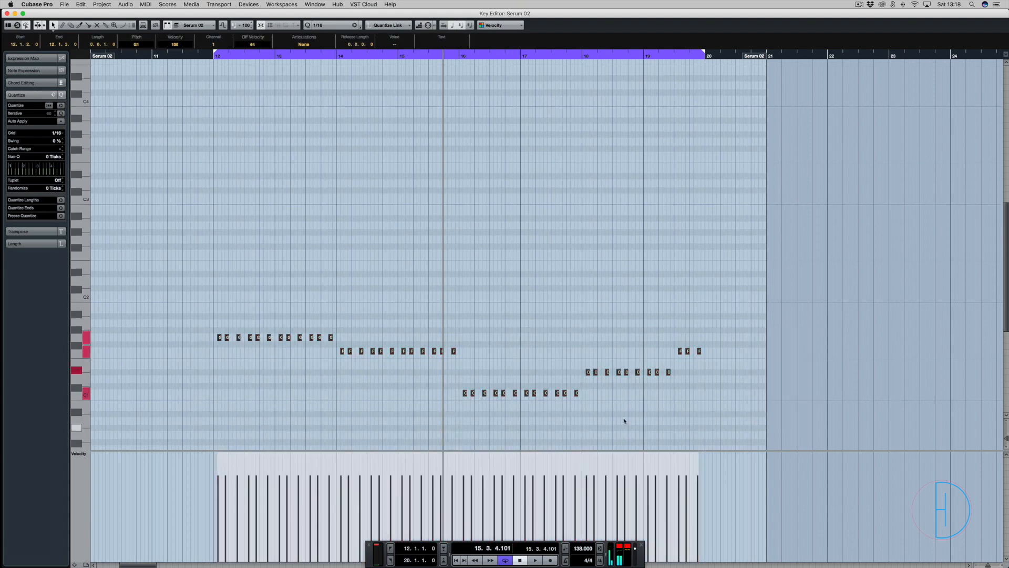
{"action": "key", "text": "space"}
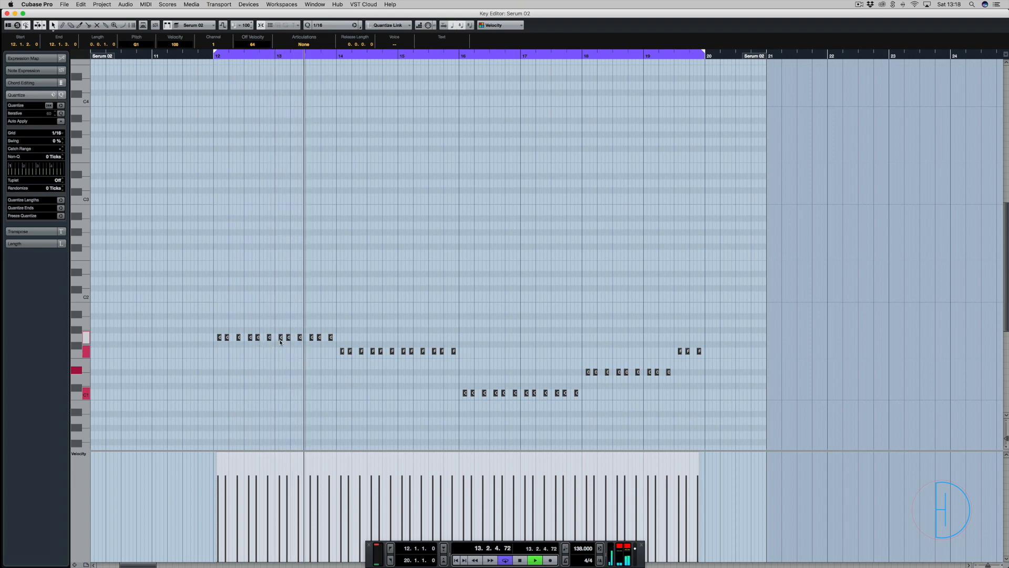
{"action": "key", "text": "space"}
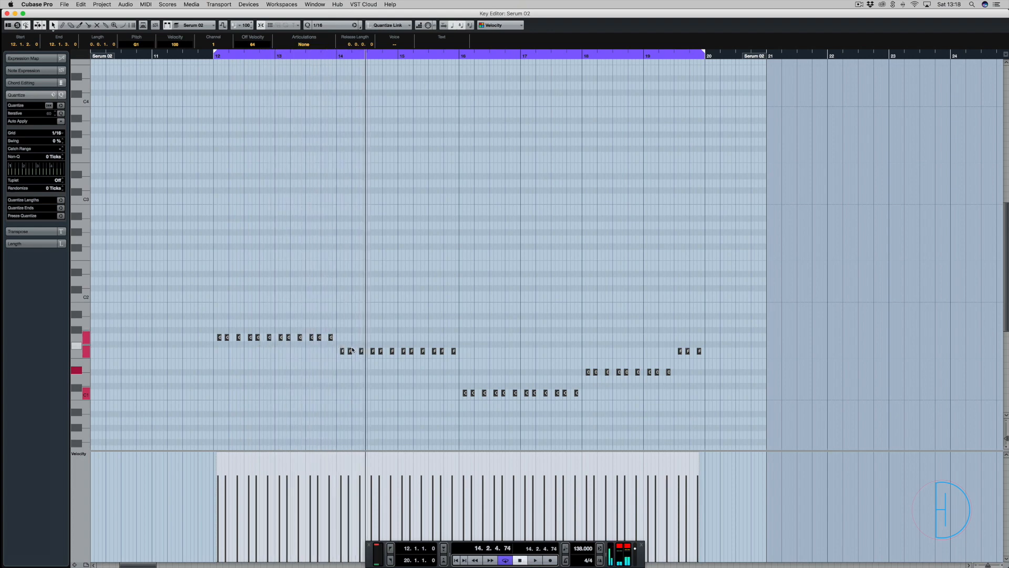
{"action": "key", "text": "super+w"}
- Solo the Serum 03 track instead of Serum 02 and open its Serum synth
{"action": "left_click", "coordinate": [103, 191]}
{"action": "left_click", "coordinate": [103, 175]}
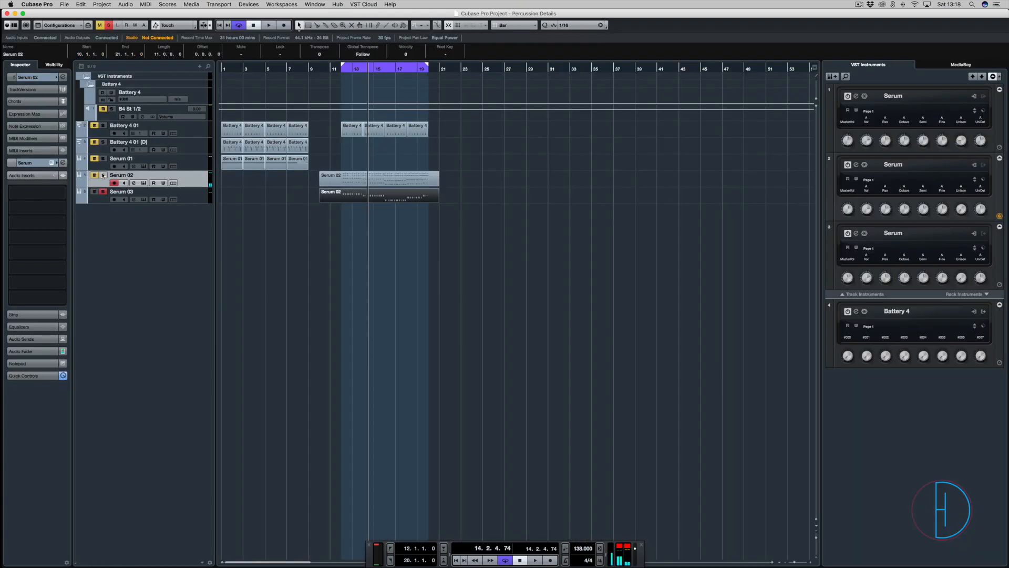
{"action": "left_click", "coordinate": [203, 199]}
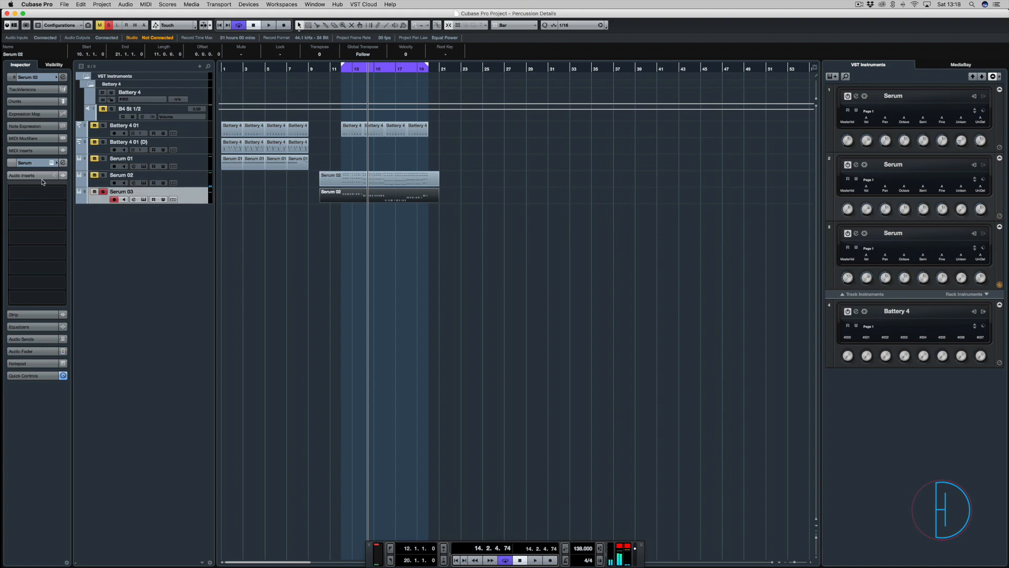
{"action": "left_click", "coordinate": [52, 163]}
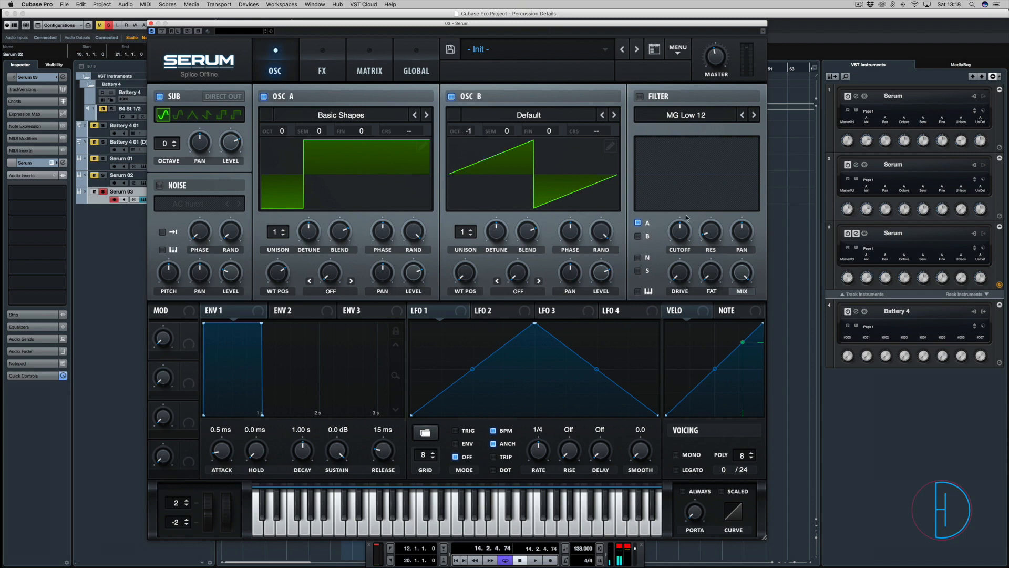
- Audition the patch while switching OSC B and the Sub oscillator off and back on
{"action": "key", "text": "space"}
{"action": "left_click", "coordinate": [451, 97]}
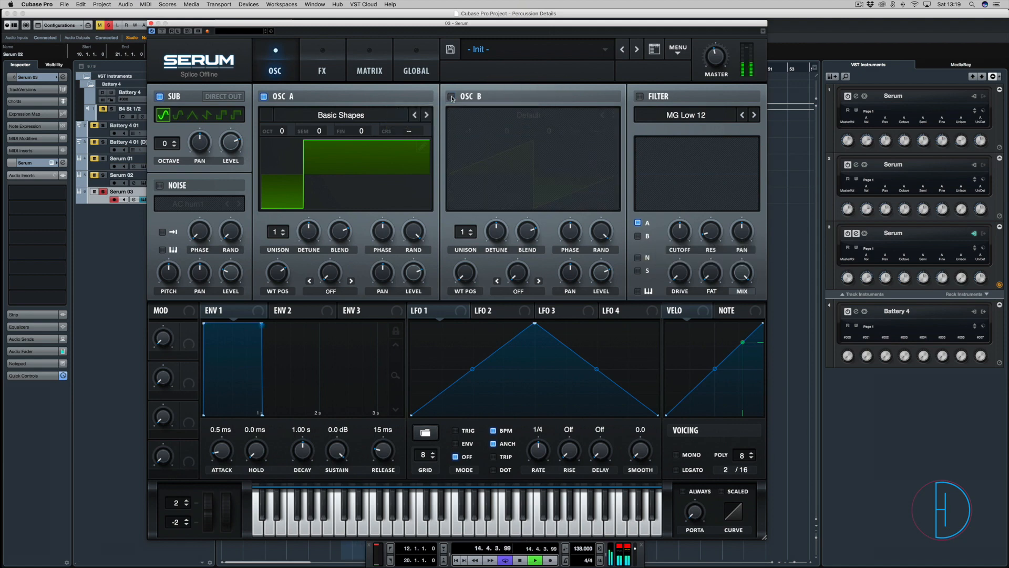
{"action": "left_click", "coordinate": [160, 96]}
{"action": "left_click", "coordinate": [159, 97]}
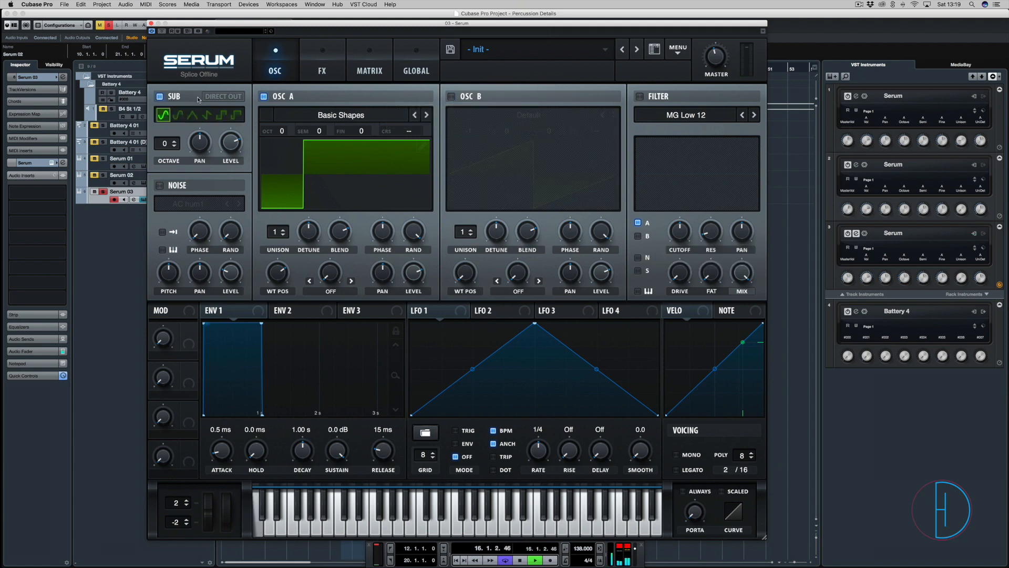
{"action": "left_click", "coordinate": [451, 96]}
{"action": "key", "text": "space"}
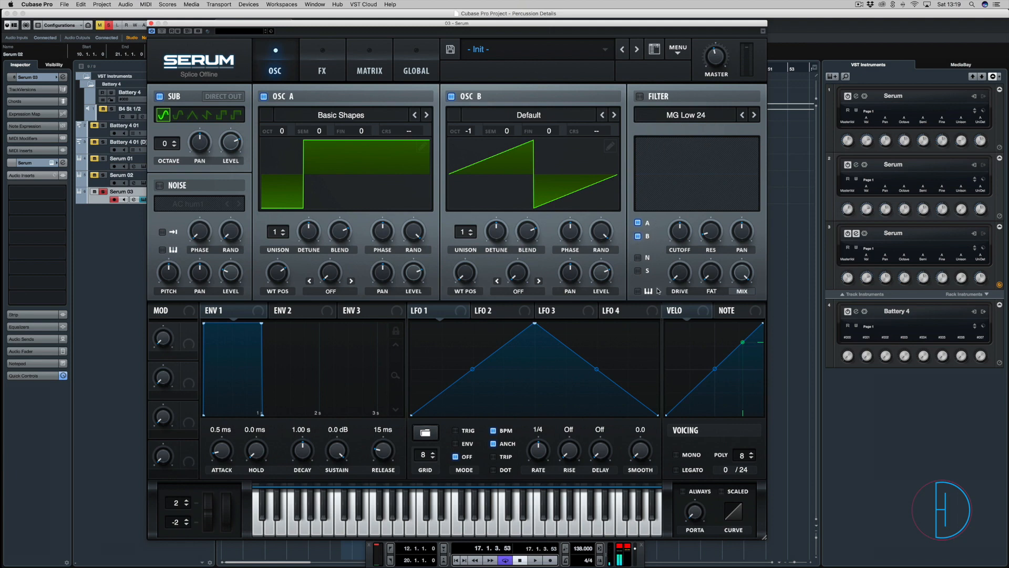
- Turn off the Sub oscillator and shape Env 1 into a pluck with 632 ms decay and -40.3 dB sustain, adjusting its attack
{"action": "left_click", "coordinate": [160, 95]}
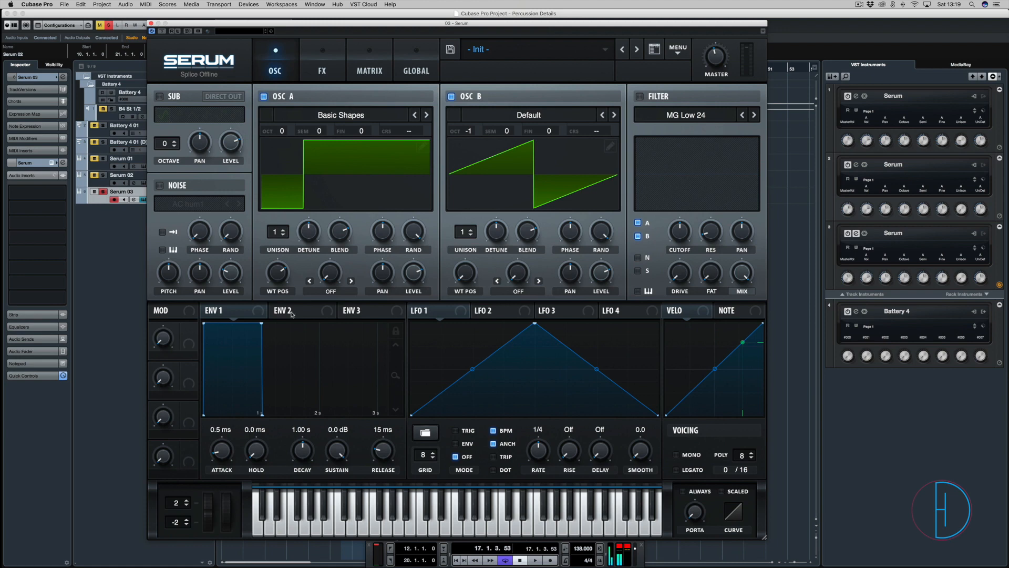
{"action": "left_click_drag", "start_coordinate": [258, 324], "coordinate": [213, 401]}
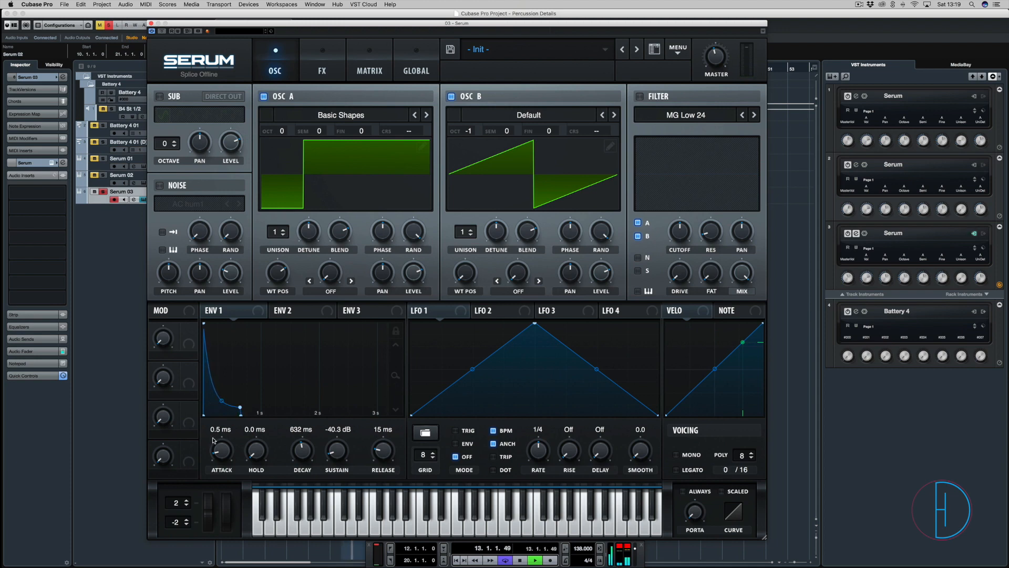
{"action": "left_click_drag", "start_coordinate": [221, 451], "coordinate": [220, 442]}
{"action": "key", "text": "space"}
- Assign Env 2 to the filter cutoff and audition the modulation
{"action": "left_click", "coordinate": [300, 314]}
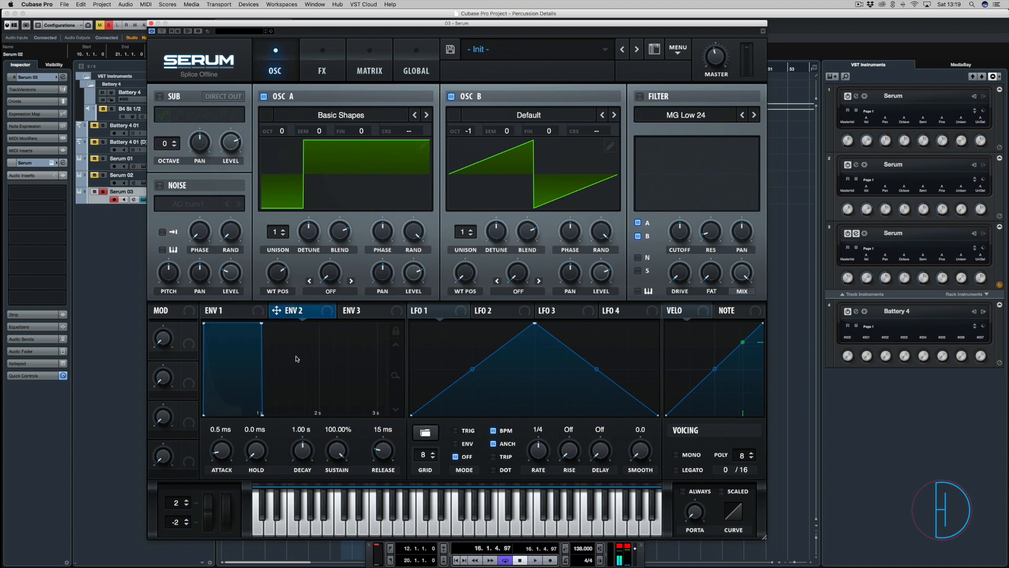
{"action": "left_click_drag", "start_coordinate": [278, 311], "coordinate": [680, 237]}
{"action": "mouse_move", "coordinate": [274, 314]}
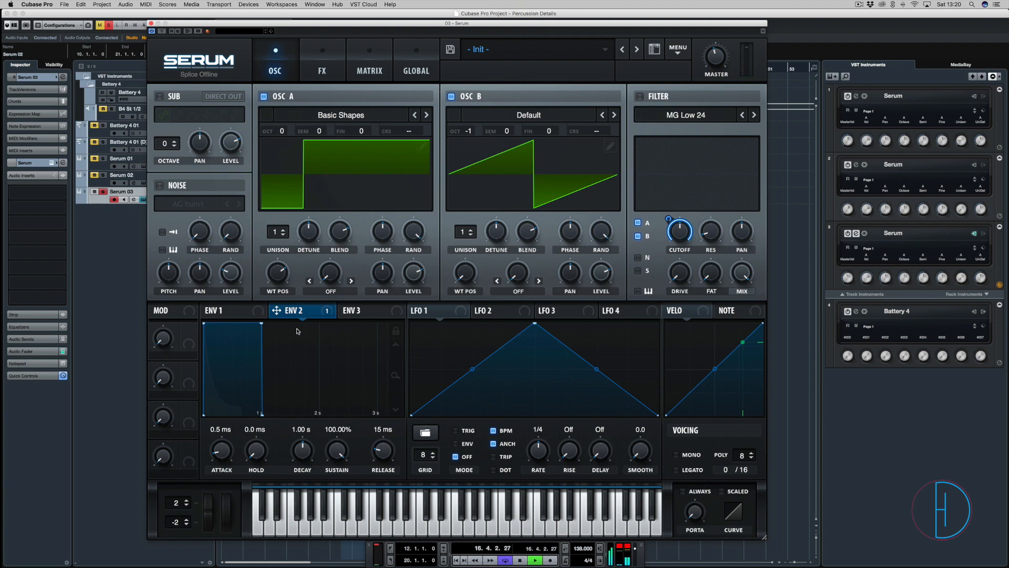
{"action": "key", "text": "space"}
- Remove all modulators from the filter cutoff and assign Env 2 to it with an amount of 56
{"action": "right_click", "coordinate": [679, 230]}
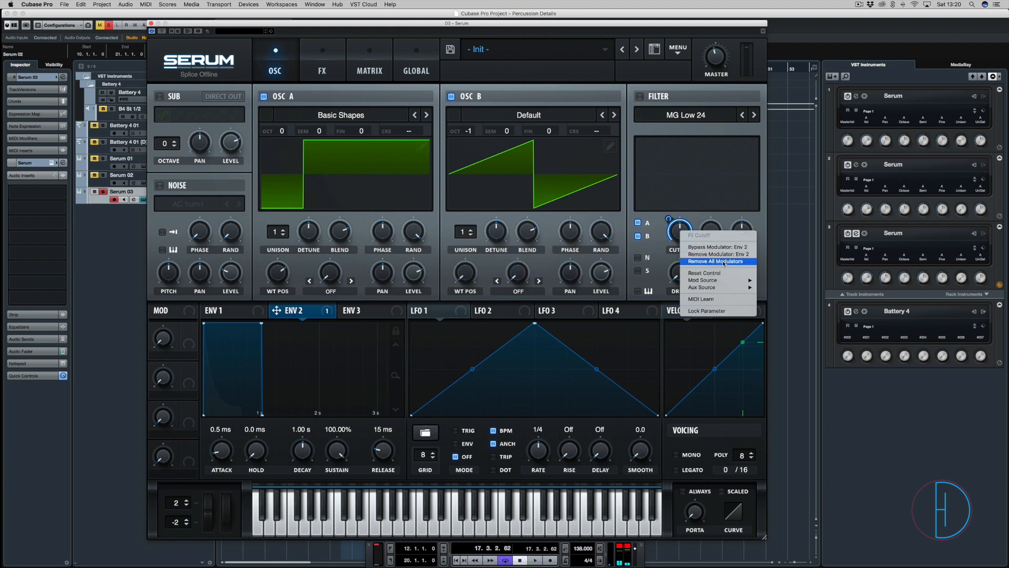
{"action": "left_click", "coordinate": [724, 261]}
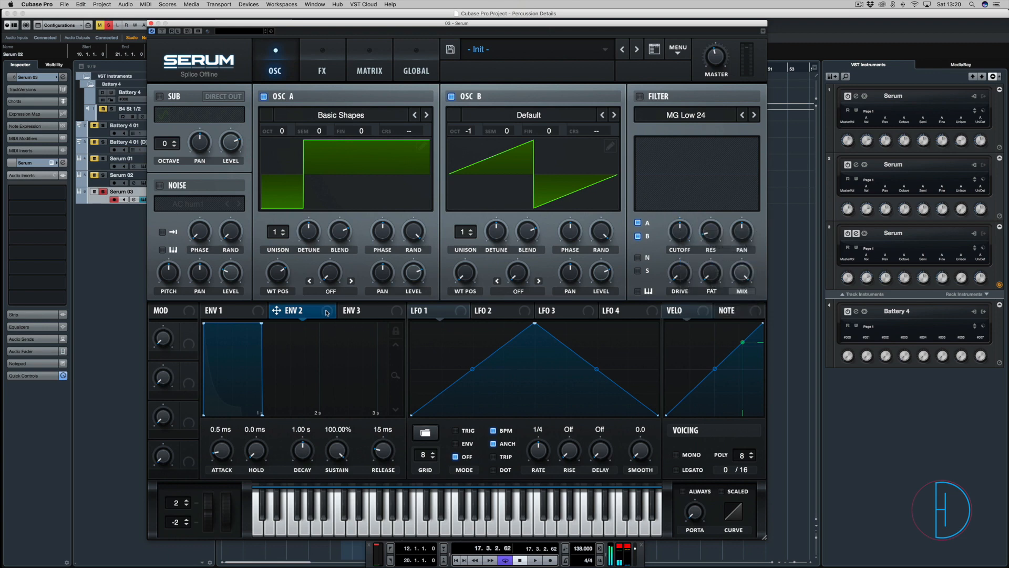
{"action": "left_click_drag", "start_coordinate": [326, 312], "coordinate": [666, 209]}
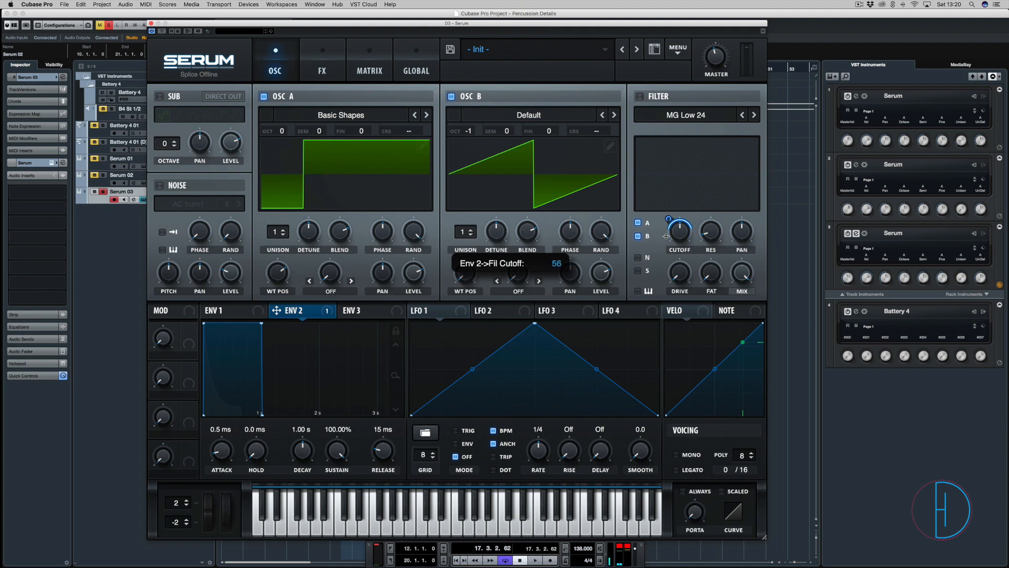
- Enable the MG Low 24 filter and shape Env 2 into a pluck with 615 ms decay and 10.64% sustain
{"action": "key", "text": "space"}
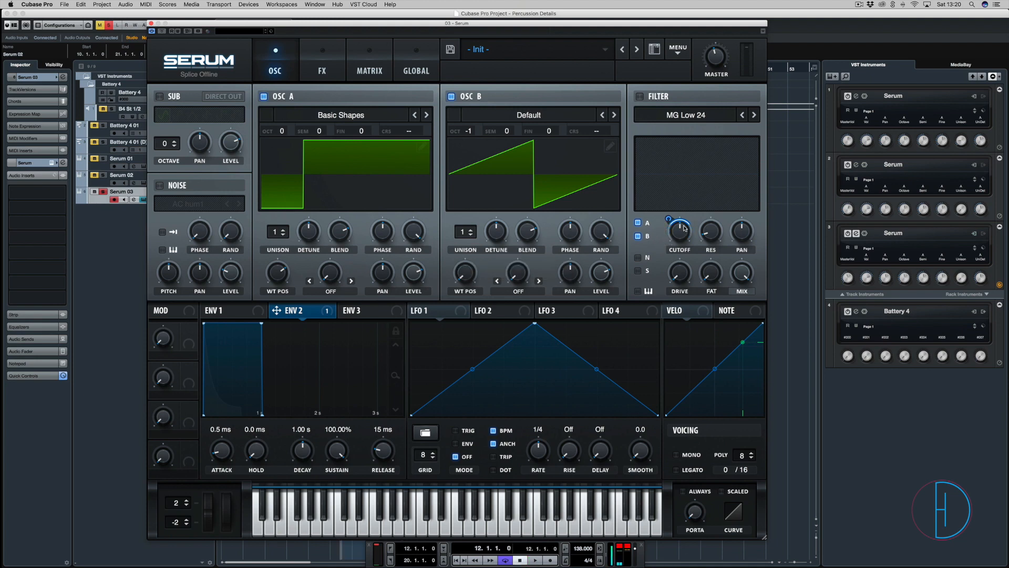
{"action": "mouse_move", "coordinate": [682, 239]}
{"action": "left_click", "coordinate": [639, 97]}
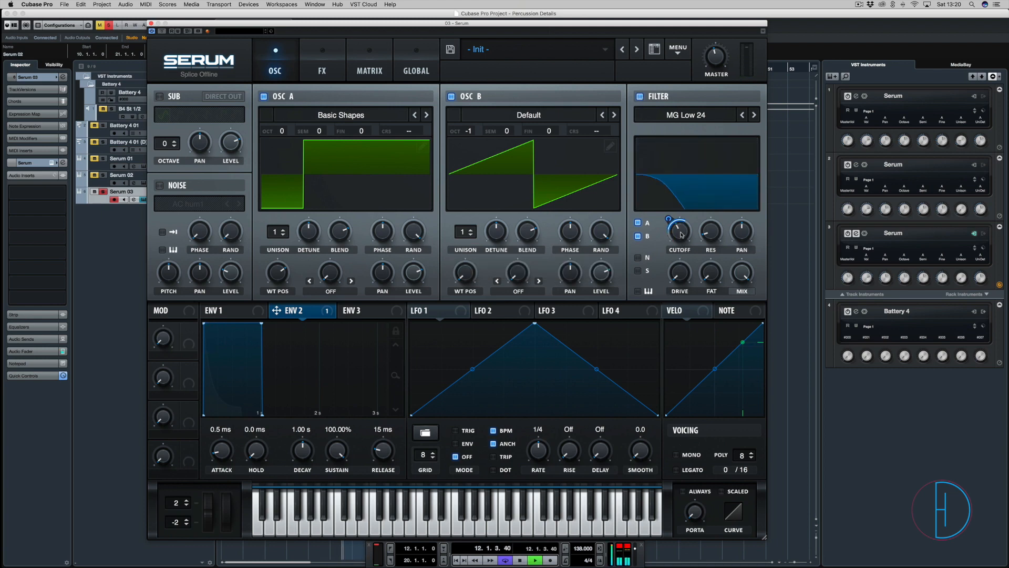
{"action": "mouse_move", "coordinate": [668, 215]}
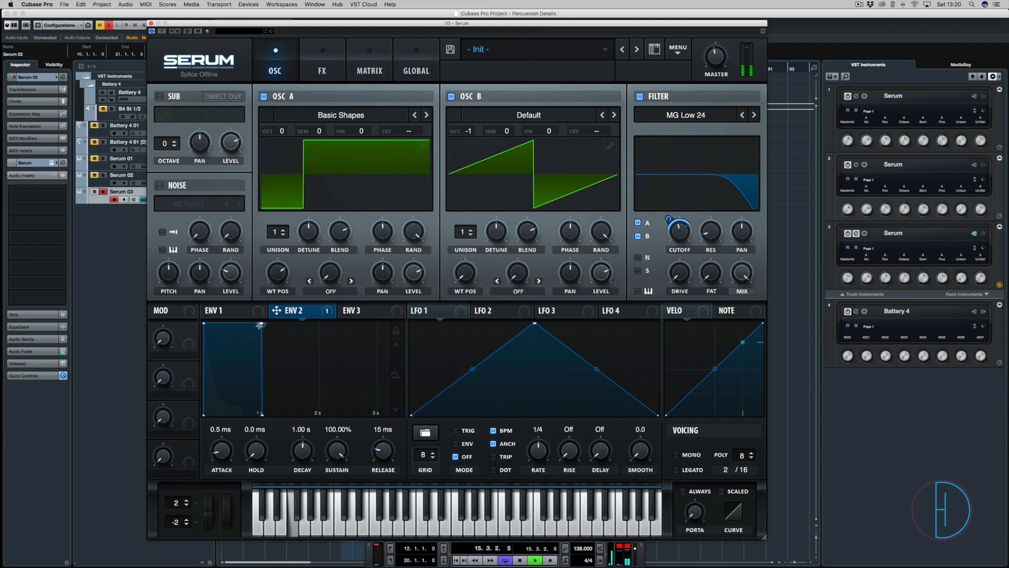
{"action": "left_click_drag", "start_coordinate": [263, 322], "coordinate": [239, 406]}
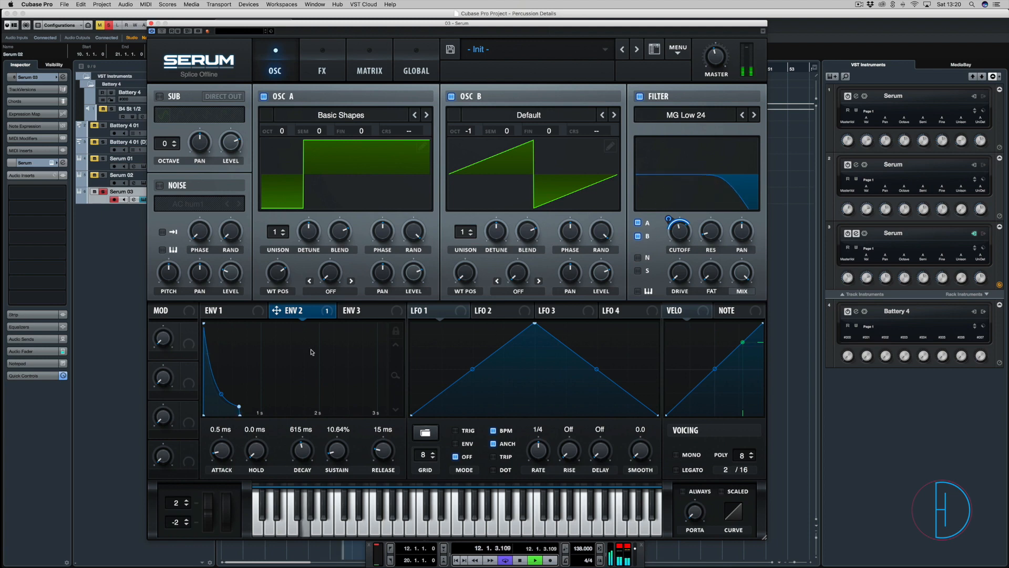
- Compare Env 1 with Env 2 and fine-tune the filter cutoff and its Env 2 modulation while auditioning the patch
{"action": "left_click", "coordinate": [224, 310]}
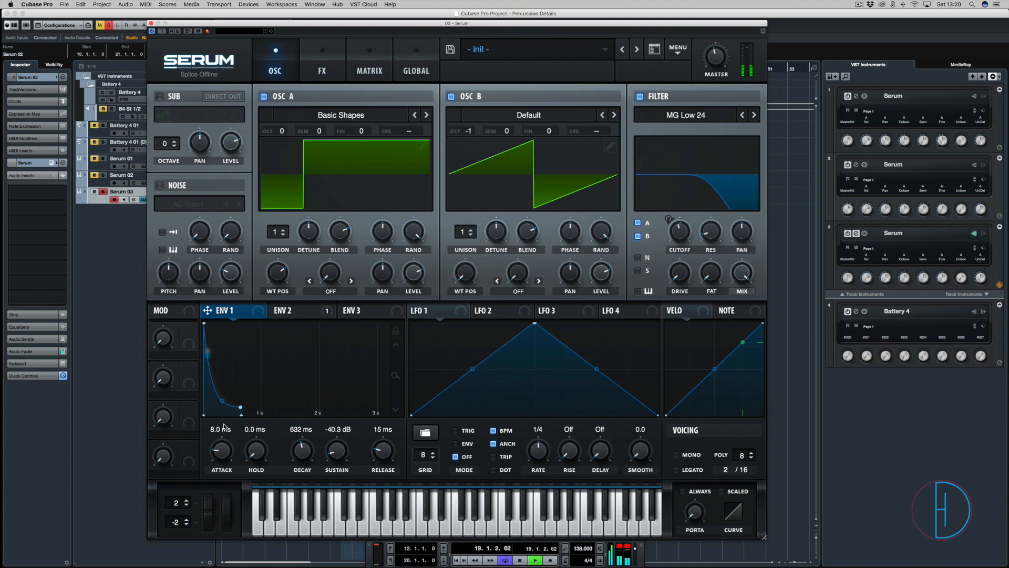
{"action": "left_click", "coordinate": [304, 310]}
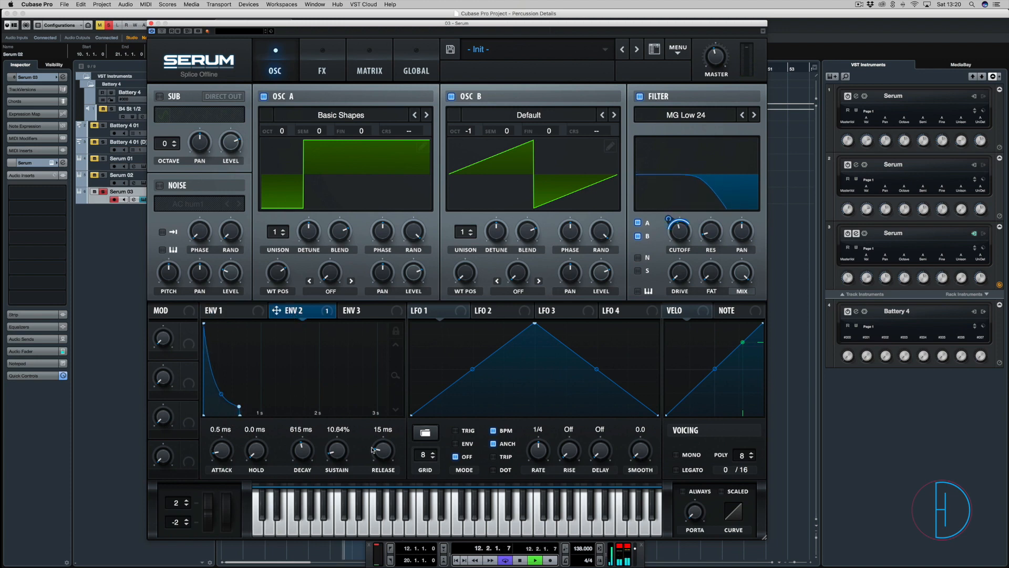
{"action": "key", "text": "space"}
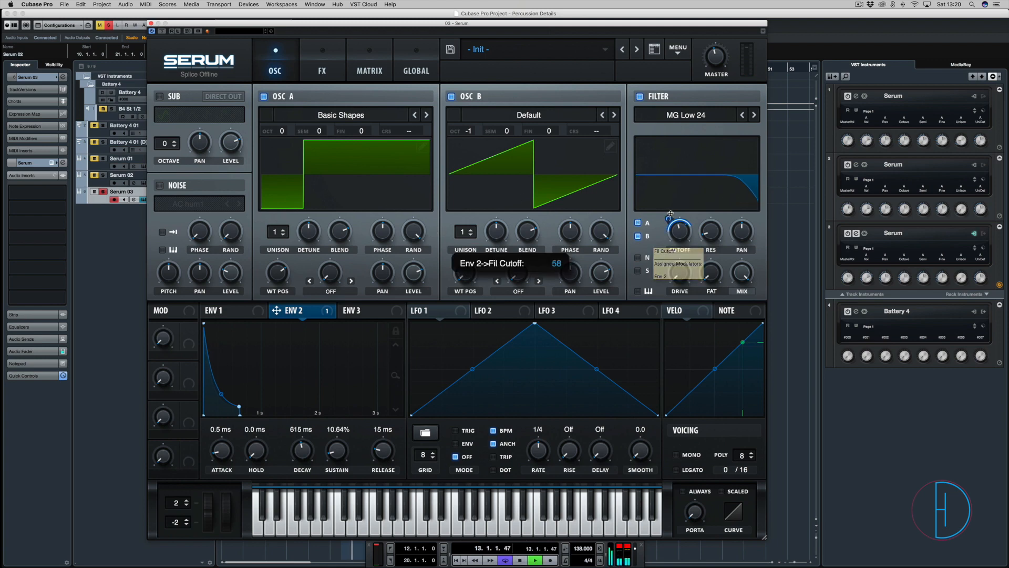
{"action": "mouse_move", "coordinate": [682, 227]}
{"action": "left_click_drag", "start_coordinate": [682, 227], "coordinate": [682, 233]}
{"action": "key", "text": "space"}
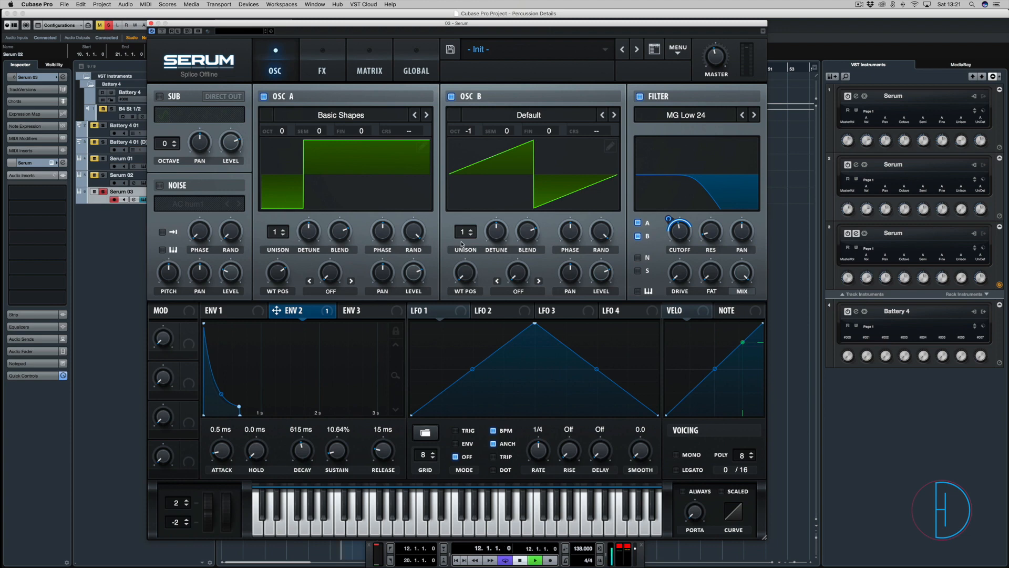
- Set OSC B's unison to 3 with less detune and a higher level, auditioning it with OSC A switched off and back on
{"action": "left_click_drag", "start_coordinate": [463, 233], "coordinate": [499, 242]}
{"action": "left_click", "coordinate": [263, 97]}
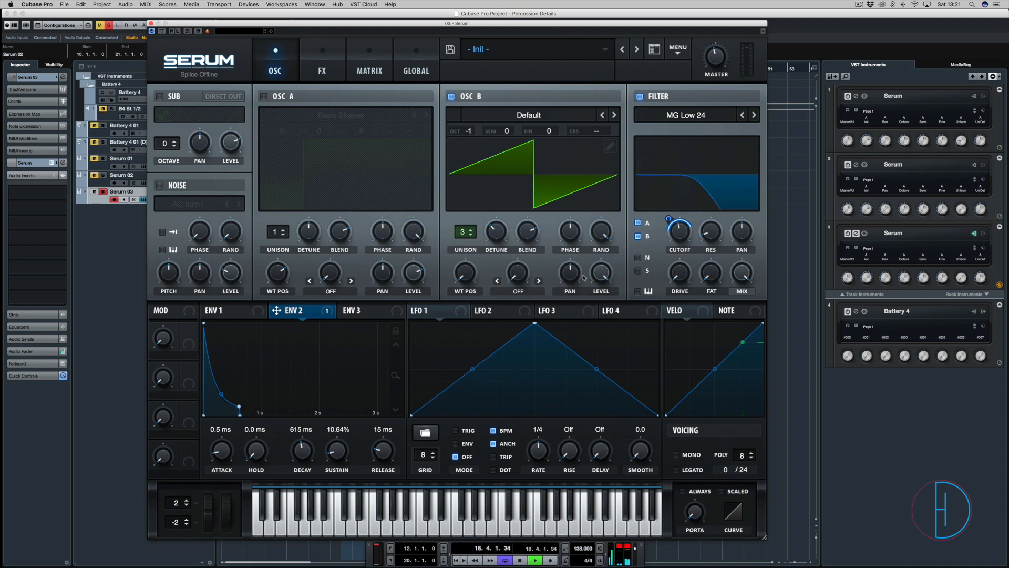
{"action": "left_click", "coordinate": [450, 97]}
{"action": "left_click", "coordinate": [450, 97]}
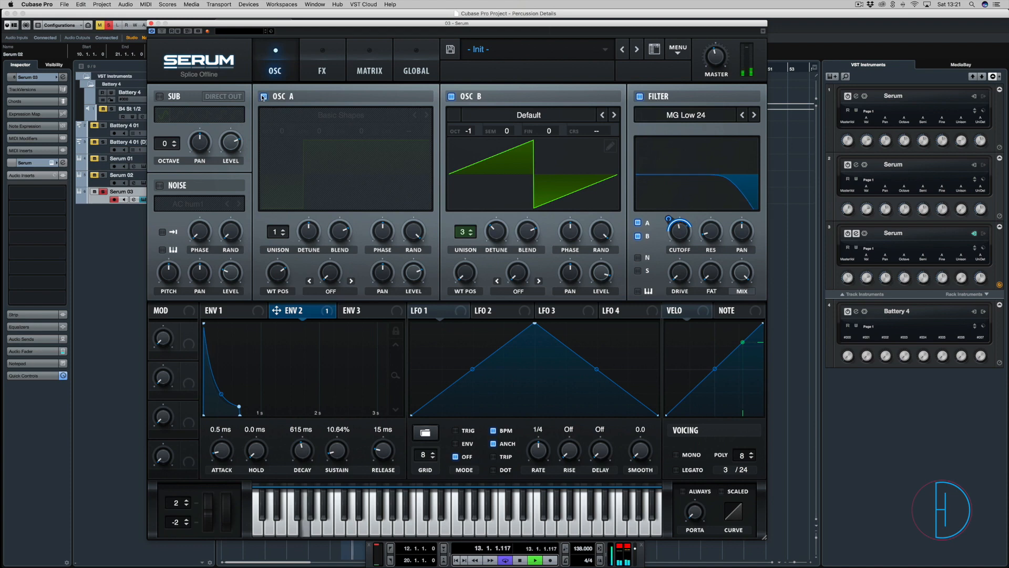
{"action": "left_click", "coordinate": [263, 97]}
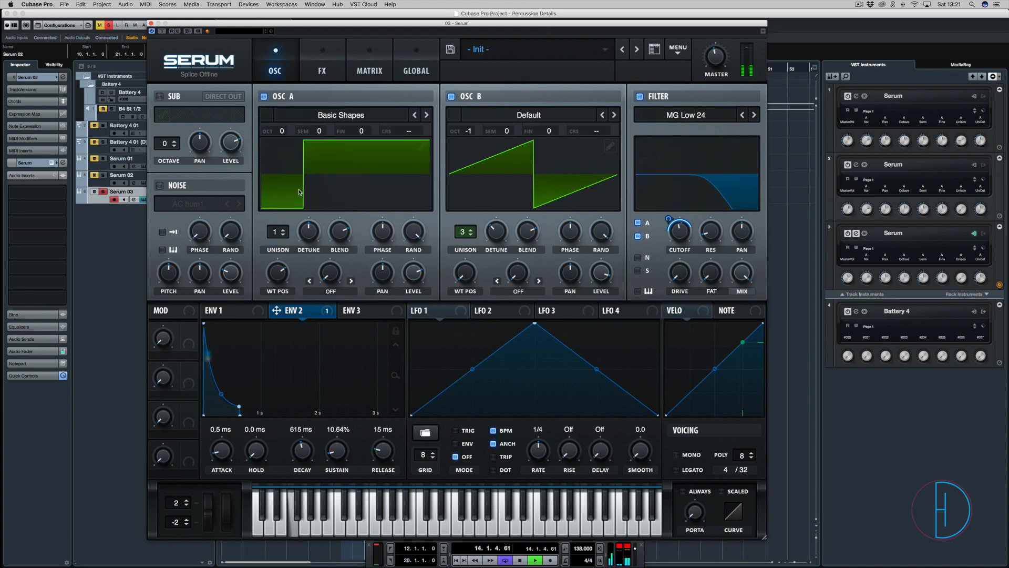
- Set OSC A's unison to 3 and lower its detune while auditioning the patch
{"action": "key", "text": "space"}
{"action": "left_click_drag", "start_coordinate": [276, 234], "coordinate": [279, 226]}
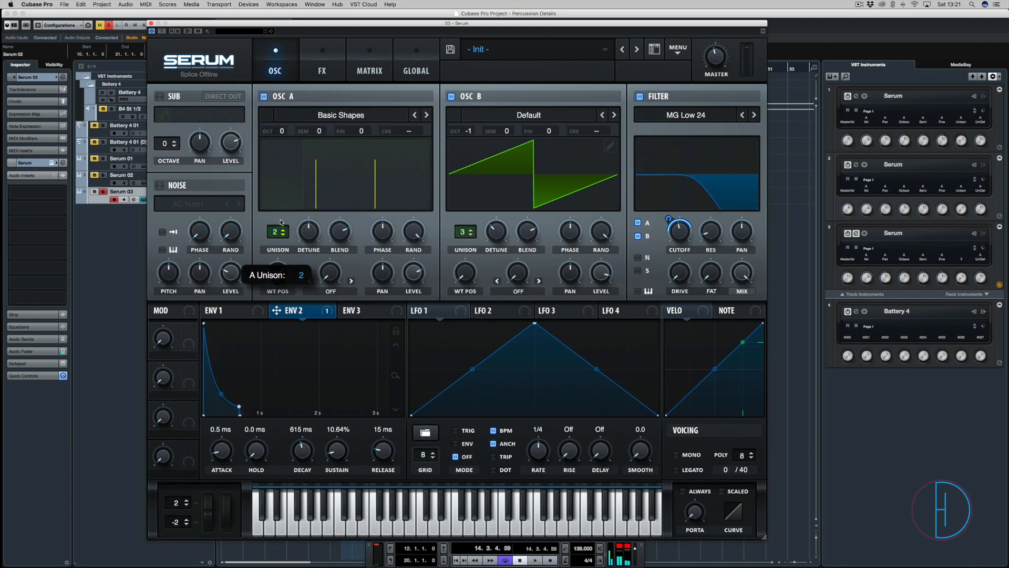
{"action": "key", "text": "space"}
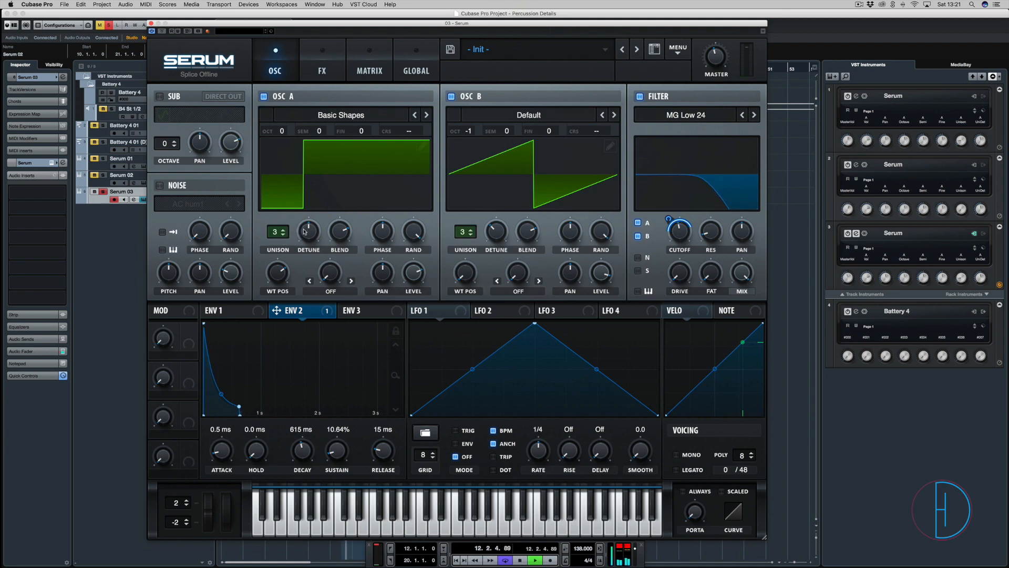
{"action": "left_click_drag", "start_coordinate": [304, 232], "coordinate": [301, 256]}
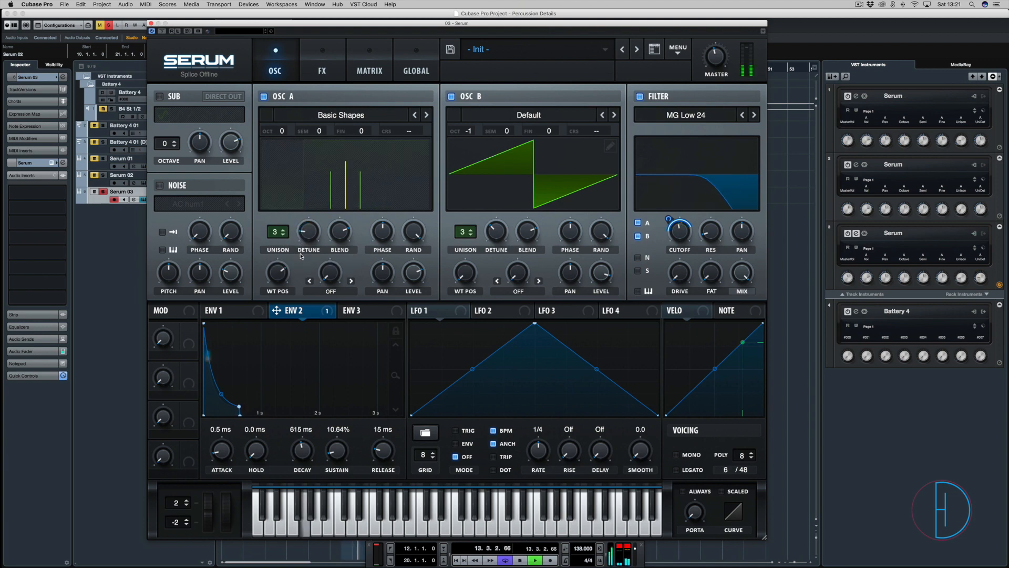
{"action": "key", "text": "space"}
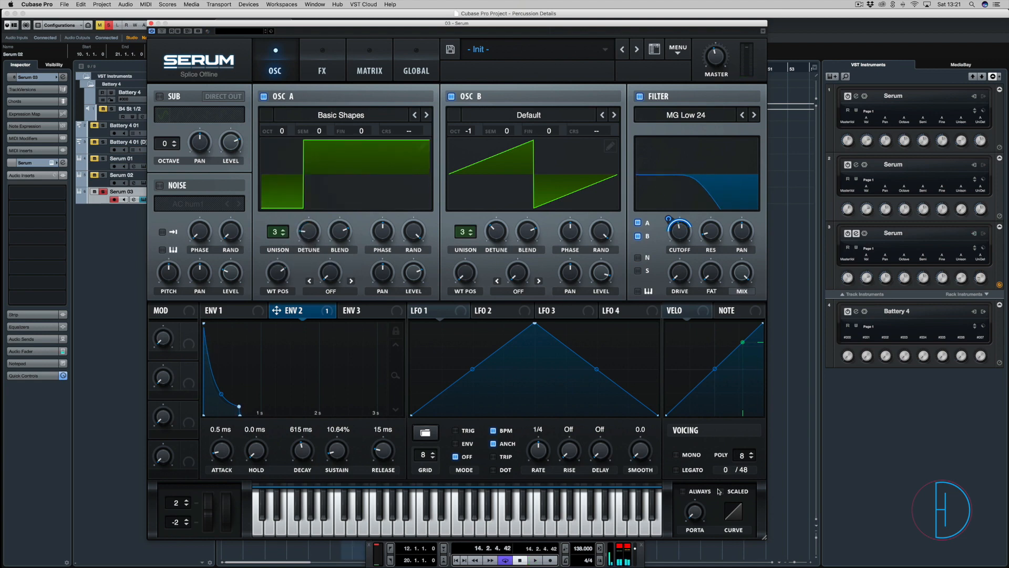
- Switch the voicing to Mono and audition changes to OSC A's phase
{"action": "left_click", "coordinate": [679, 457]}
{"action": "key", "text": "space"}
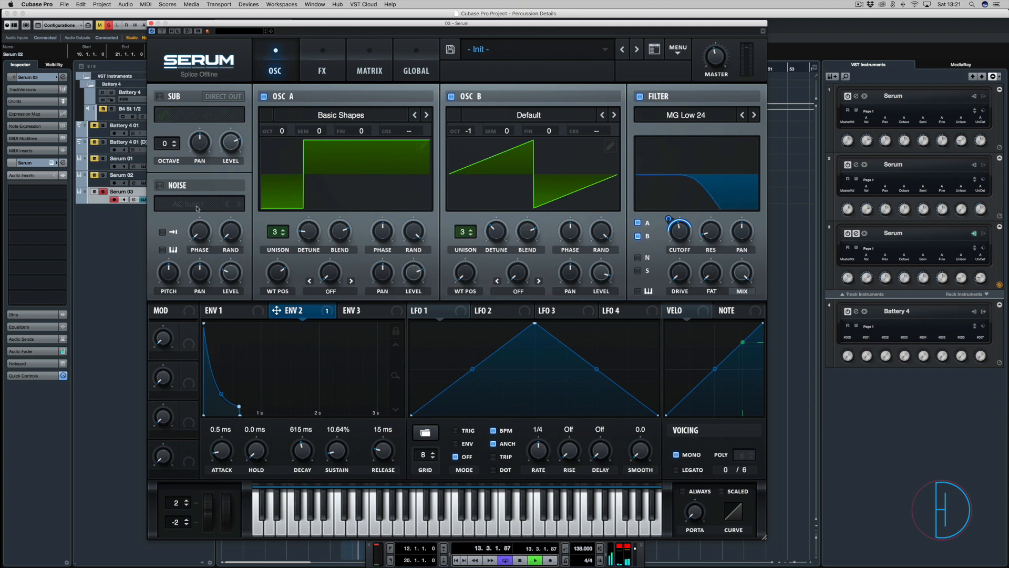
{"action": "mouse_move", "coordinate": [363, 196]}
{"action": "left_mouse_down"}
{"action": "mouse_move", "coordinate": [387, 201]}
{"action": "mouse_move", "coordinate": [370, 288]}
{"action": "left_mouse_up"}
{"action": "mouse_move", "coordinate": [383, 233]}
{"action": "left_mouse_down"}
{"action": "mouse_move", "coordinate": [385, 191]}
{"action": "mouse_move", "coordinate": [377, 272]}
{"action": "left_mouse_up"}
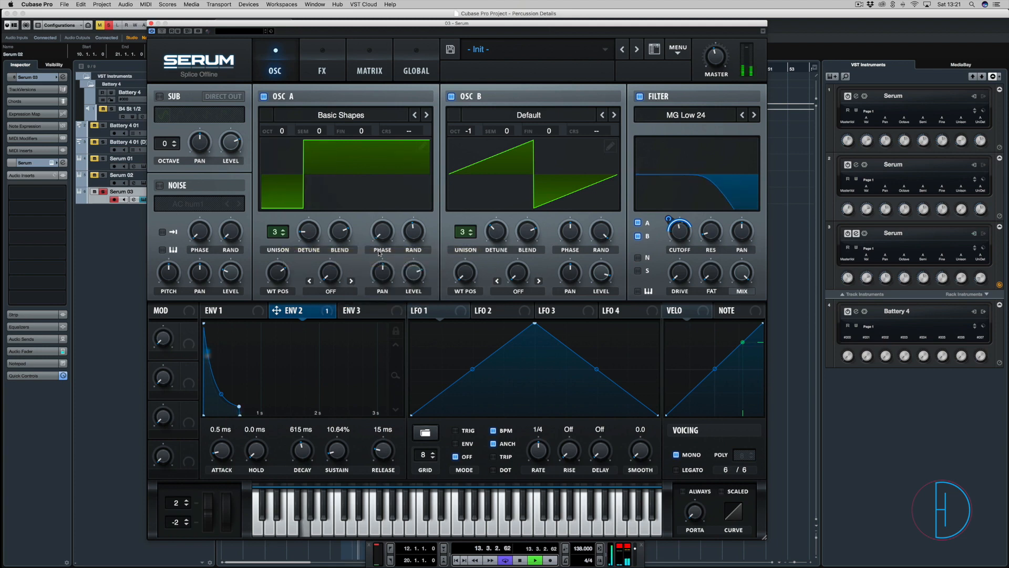
{"action": "left_click_drag", "start_coordinate": [379, 239], "coordinate": [411, 152]}
{"action": "key", "text": "space"}
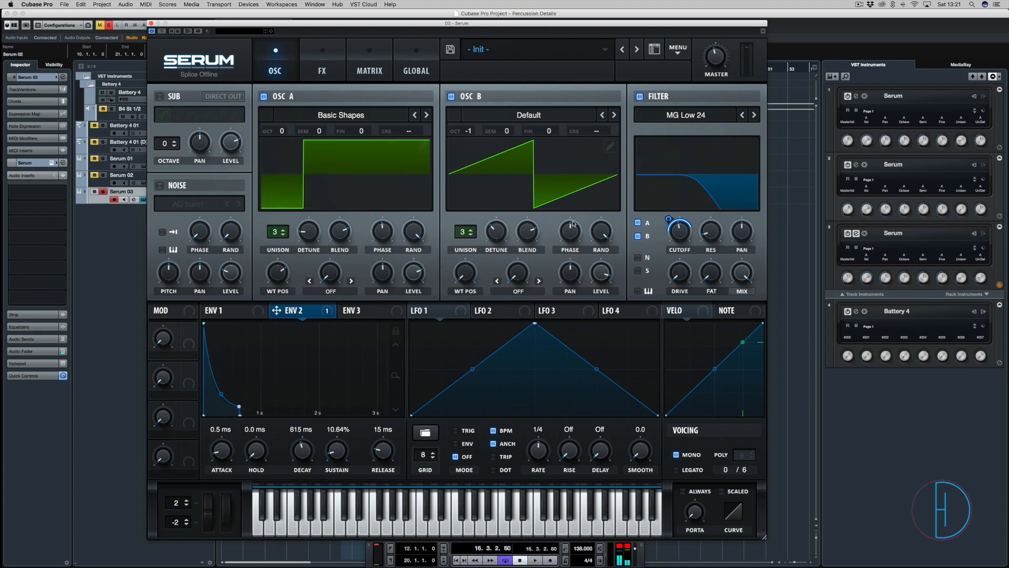
- Set OSC A's unison back to 1 and audition the patch
{"action": "left_click_drag", "start_coordinate": [275, 236], "coordinate": [294, 251]}
{"action": "key", "text": "space"}
{"action": "key", "text": "space"}
{"action": "key", "text": "space"}
- Enable the Sub oscillator at -1 octave and audition its saw and square waveforms
{"action": "left_click", "coordinate": [163, 114]}
{"action": "scroll", "coordinate": [166, 147], "scroll_direction": "down", "scroll_amount": 2}
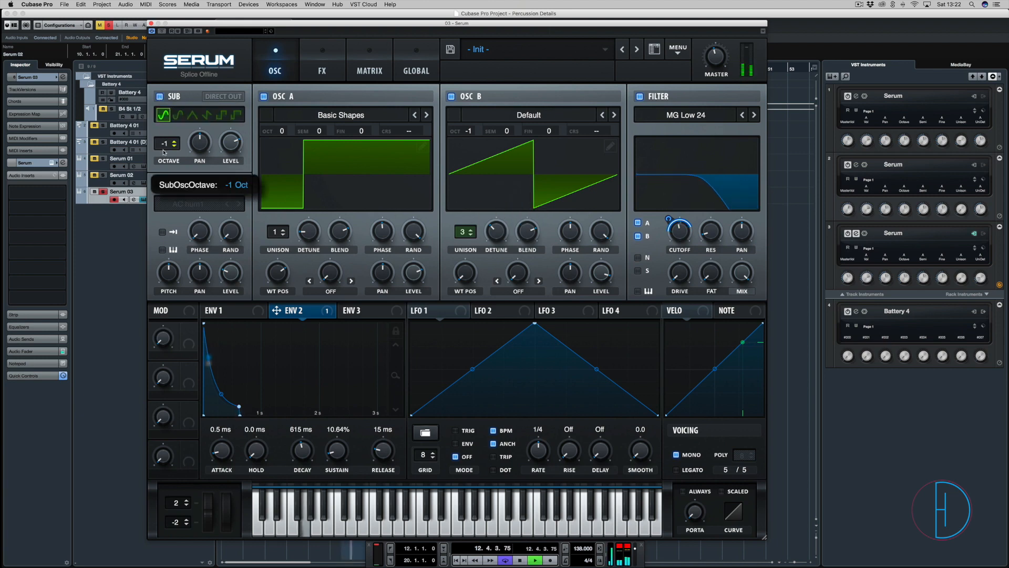
{"action": "left_click", "coordinate": [206, 116]}
{"action": "left_click", "coordinate": [221, 116]}
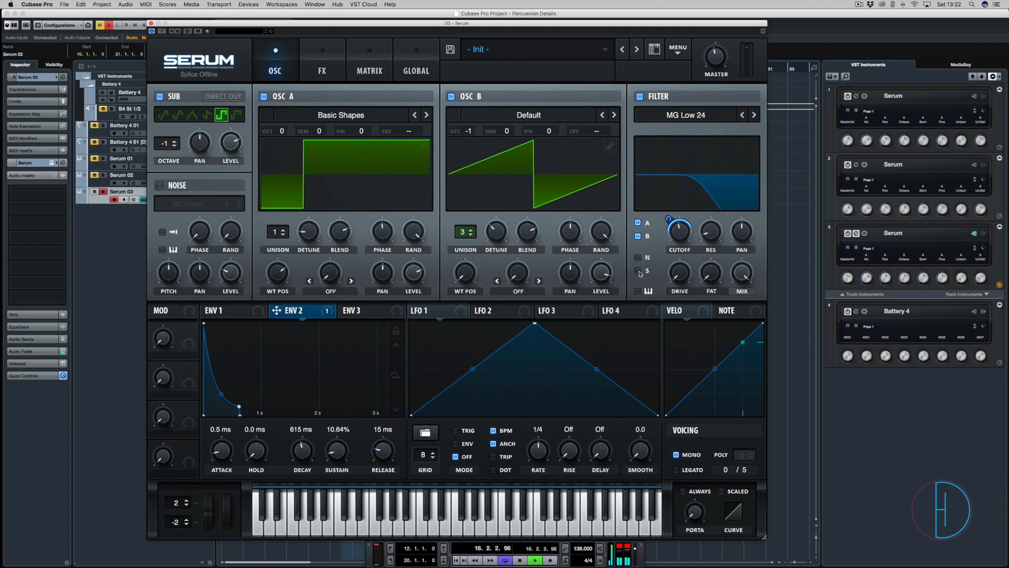
- Route the Sub oscillator through the filter, raise its level to maximum and give it the sine waveform
{"action": "left_click", "coordinate": [206, 116]}
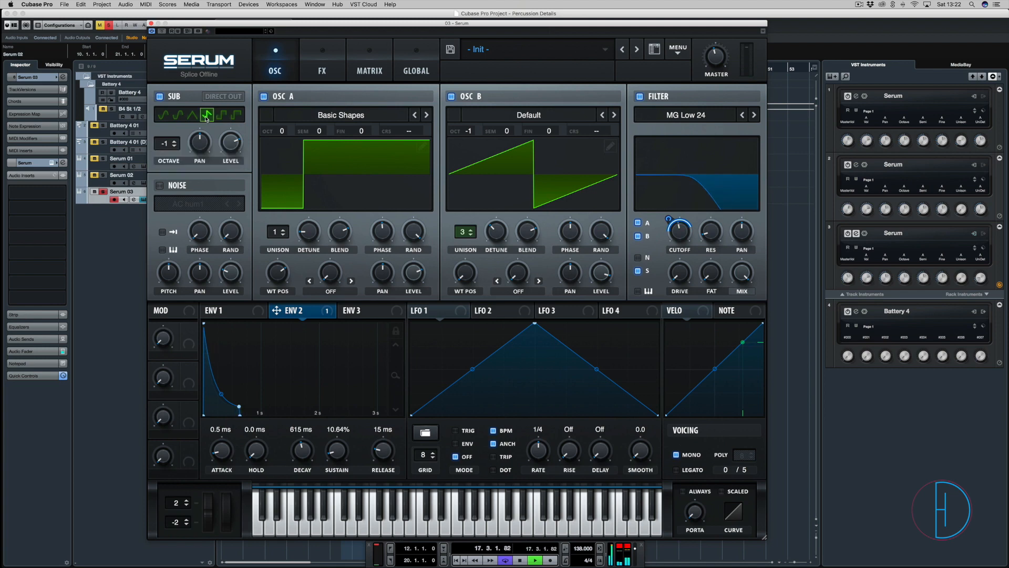
{"action": "mouse_move", "coordinate": [235, 147]}
{"action": "left_mouse_down"}
{"action": "mouse_move", "coordinate": [238, 116]}
{"action": "mouse_move", "coordinate": [238, 137]}
{"action": "left_mouse_up"}
{"action": "left_click", "coordinate": [163, 116]}
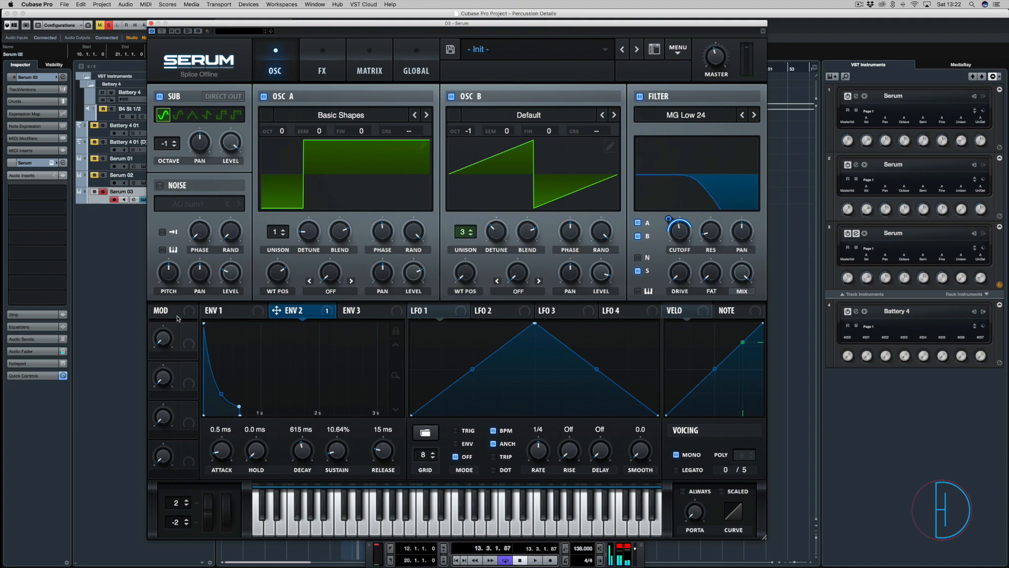
- Solo the Serum 02 track alongside Serum 03 and play both parts together
{"action": "left_click", "coordinate": [113, 299]}
{"action": "left_click_drag", "start_coordinate": [229, 33], "coordinate": [453, 118]}
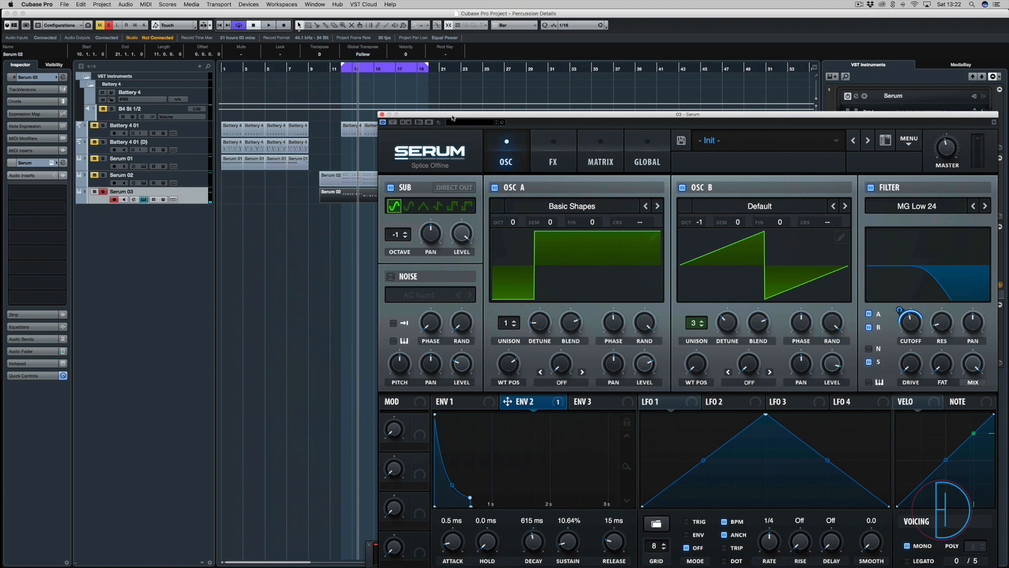
{"action": "left_click", "coordinate": [103, 176]}
{"action": "key", "text": "space"}
{"action": "left_click_drag", "start_coordinate": [562, 113], "coordinate": [350, 68]}
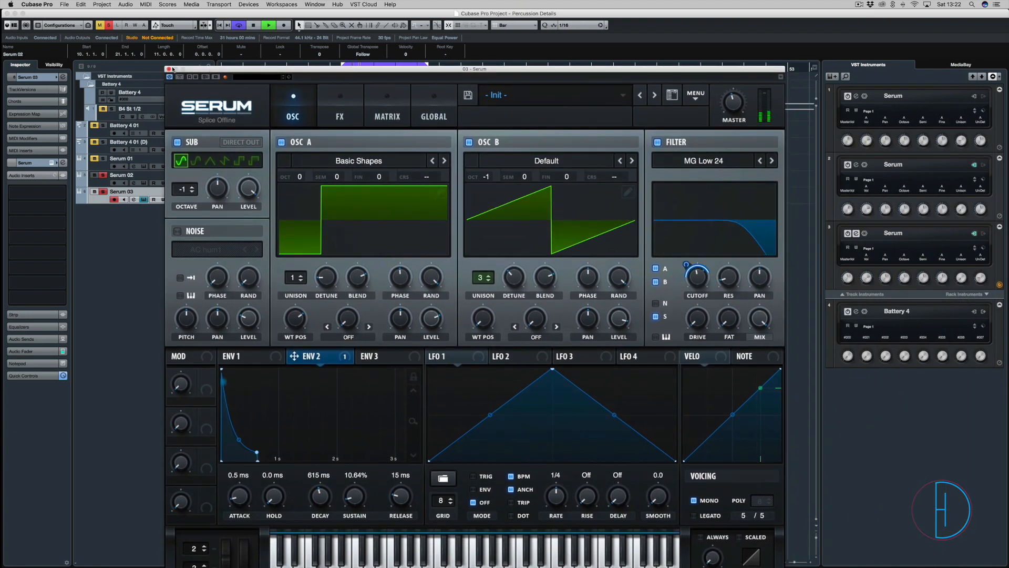
- Audition Serum 02 without Serum 03 by switching Serum 03's solo off and back on during playback
{"action": "left_click_drag", "start_coordinate": [191, 68], "coordinate": [632, 215]}
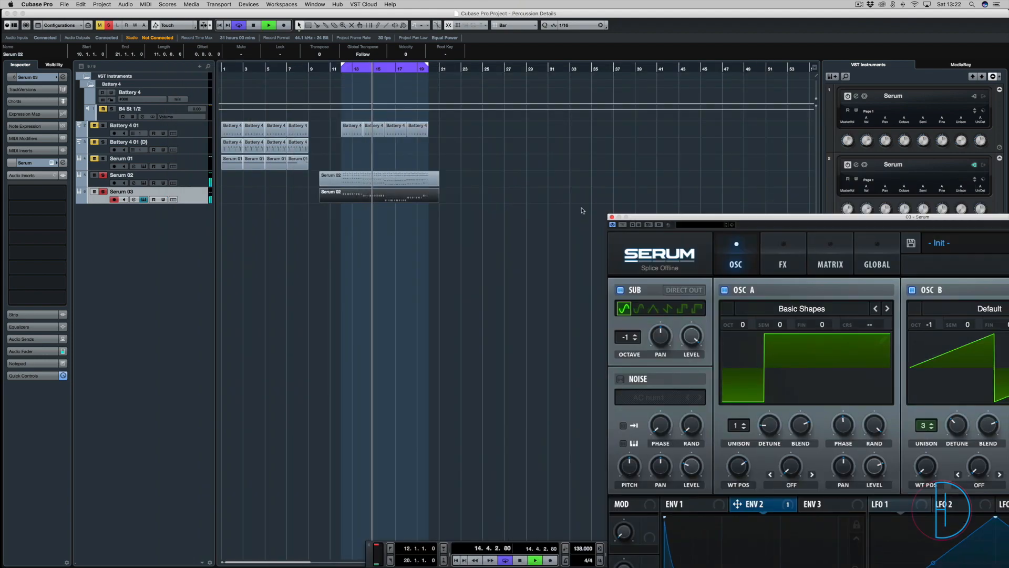
{"action": "left_click", "coordinate": [103, 194]}
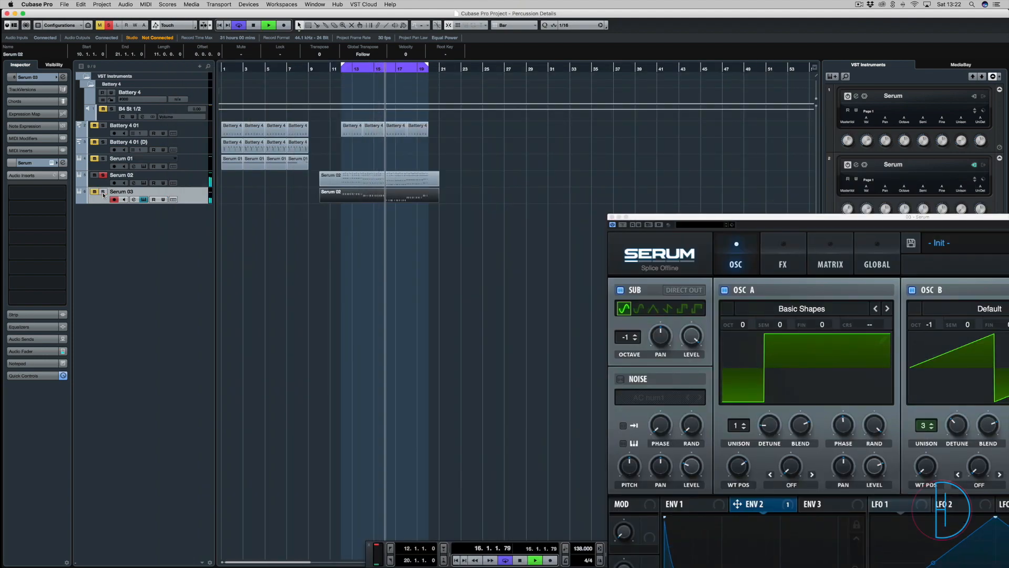
{"action": "left_click_drag", "start_coordinate": [646, 216], "coordinate": [214, 65]}
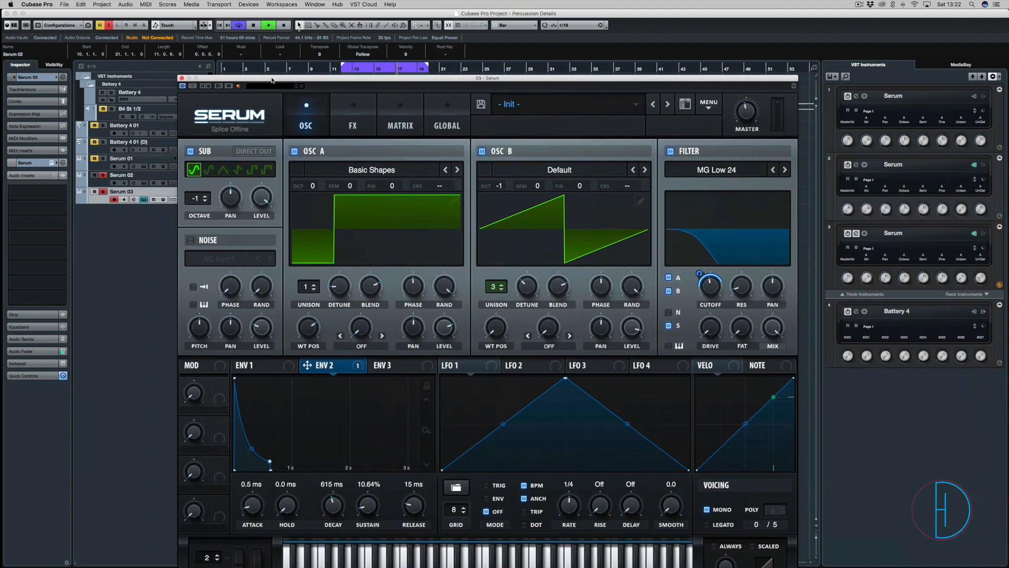
{"action": "left_click", "coordinate": [158, 278]}
{"action": "key", "text": "space"}
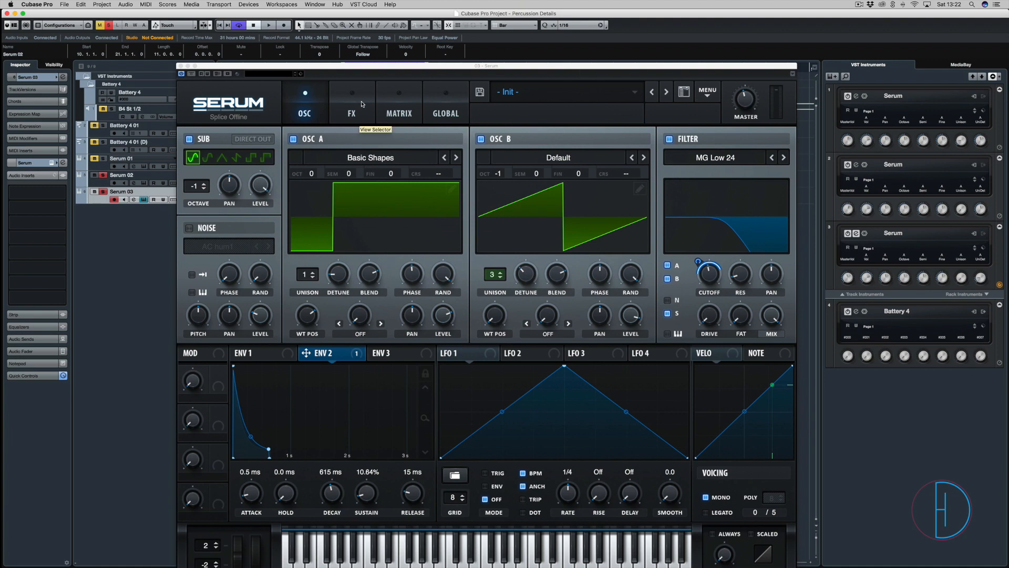
- Add a Tube distortion effect with its filter set to Pre, tuned to a frequency of 31 and a resonance of 3.0
{"action": "left_click", "coordinate": [357, 123]}
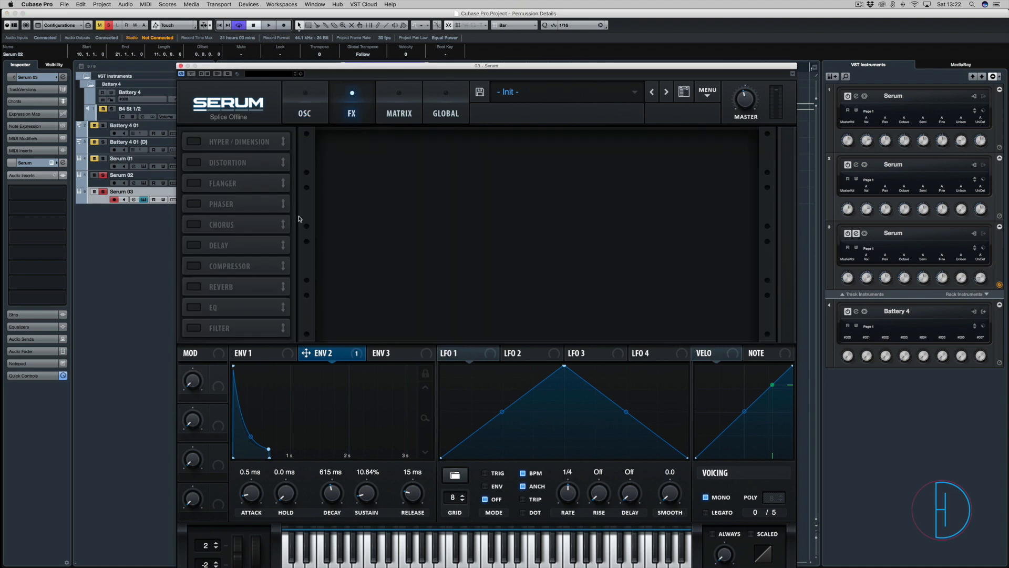
{"action": "left_click", "coordinate": [194, 163]}
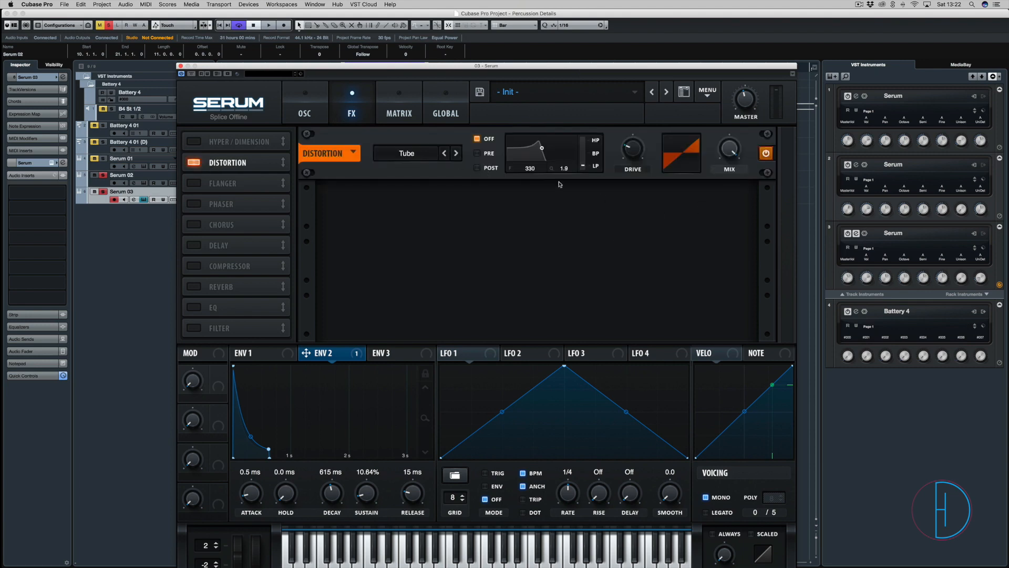
{"action": "left_click", "coordinate": [478, 154]}
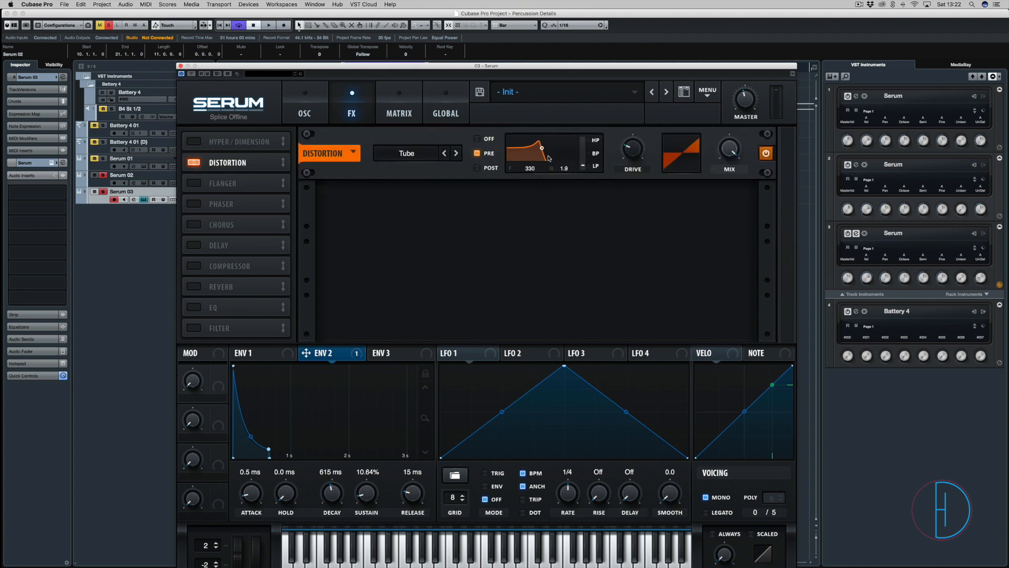
{"action": "key", "text": "space"}
{"action": "left_click_drag", "start_coordinate": [542, 152], "coordinate": [522, 146]}
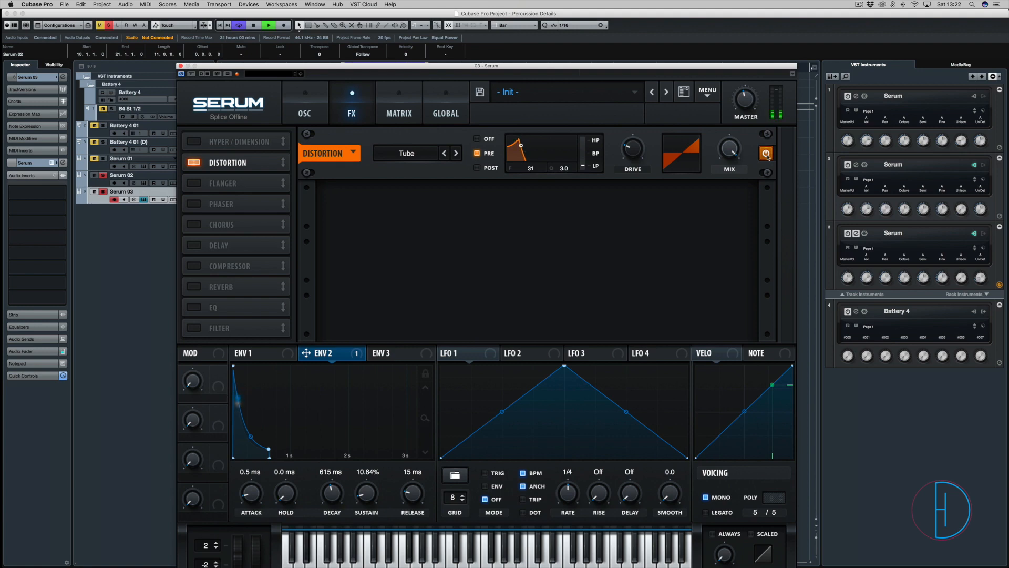
- Raise the distortion's drive, set its filter to frequency 36 and resonance 1.7, and bypass the effect for comparison
{"action": "left_click_drag", "start_coordinate": [633, 156], "coordinate": [637, 112]}
{"action": "left_click_drag", "start_coordinate": [521, 145], "coordinate": [522, 135]}
{"action": "left_click_drag", "start_coordinate": [630, 149], "coordinate": [631, 158]}
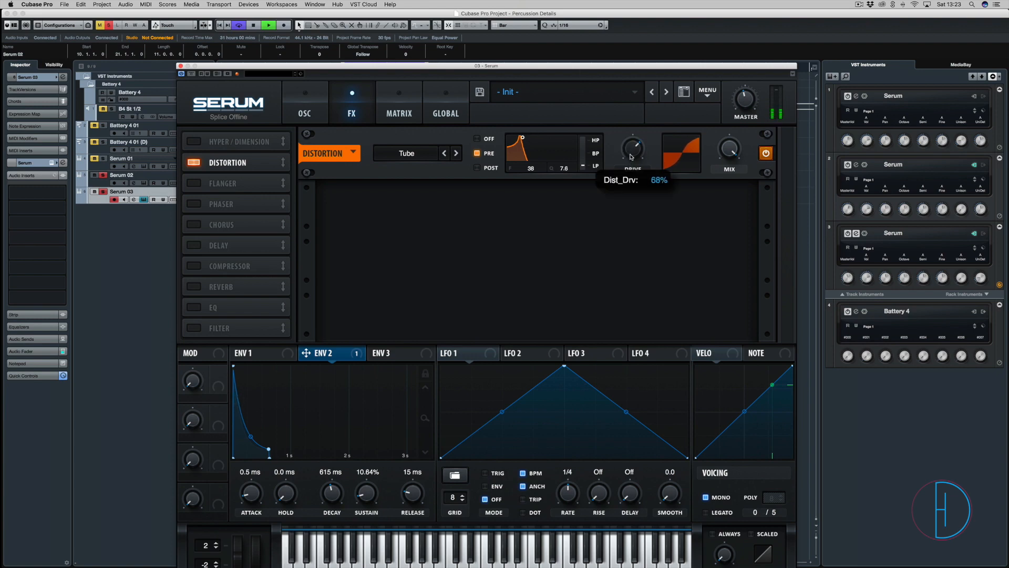
{"action": "left_click_drag", "start_coordinate": [520, 144], "coordinate": [522, 150]}
{"action": "mouse_move", "coordinate": [623, 154]}
{"action": "left_mouse_down"}
{"action": "mouse_move", "coordinate": [631, 140]}
{"action": "mouse_move", "coordinate": [630, 157]}
{"action": "left_mouse_up"}
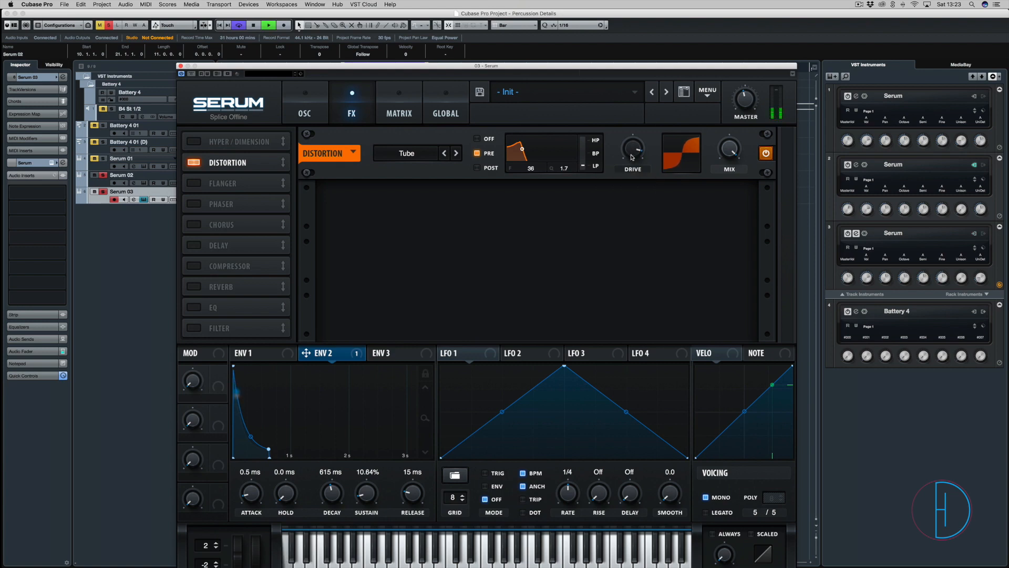
{"action": "left_click", "coordinate": [768, 157]}
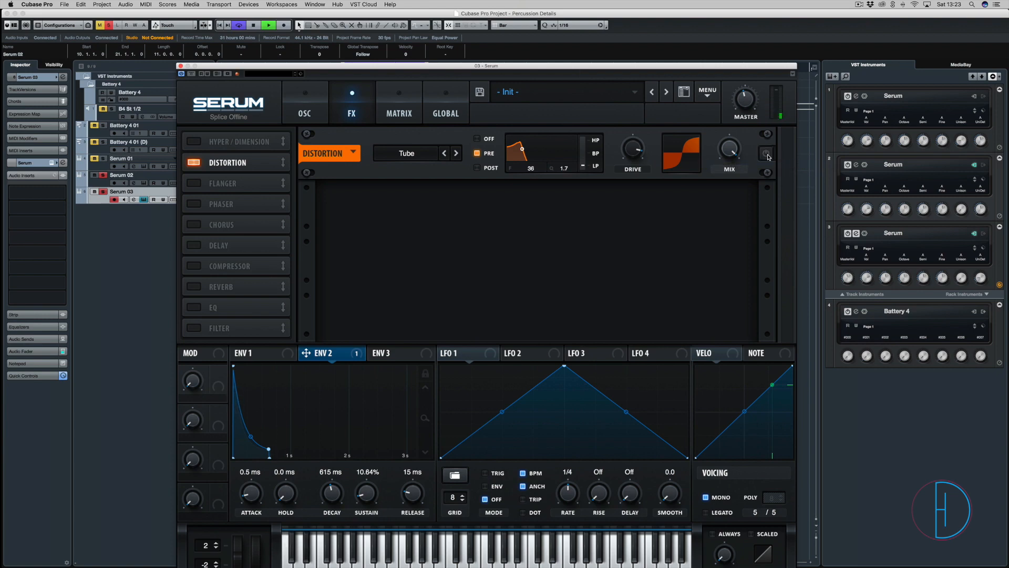
- Re-enable the distortion, unsolo Serum 02 to compare Serum 03 with and without distortion during playback, and solo Serum 02 again
{"action": "left_click", "coordinate": [767, 155]}
{"action": "left_click", "coordinate": [102, 179]}
{"action": "left_click", "coordinate": [103, 175]}
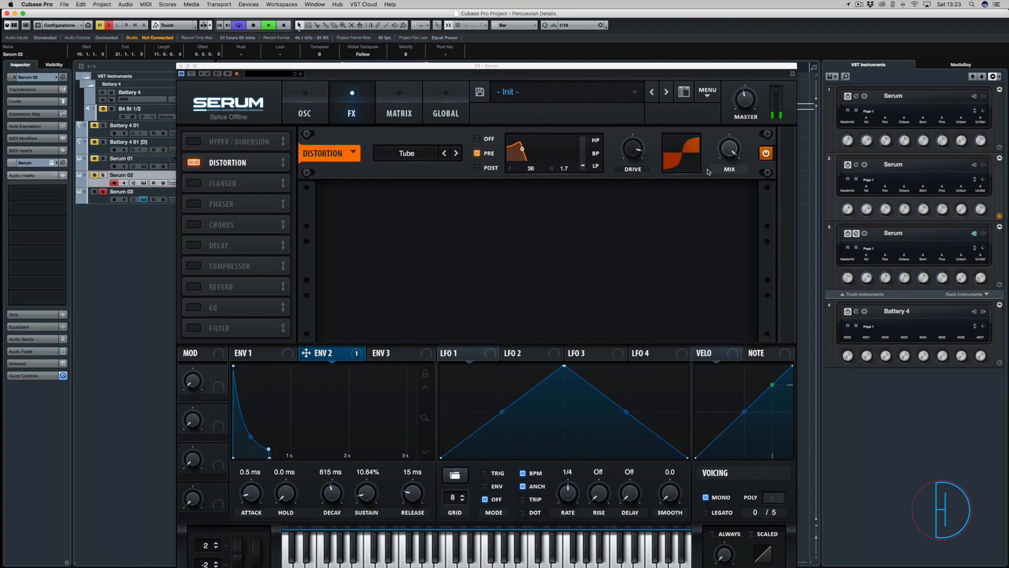
{"action": "left_click", "coordinate": [766, 154]}
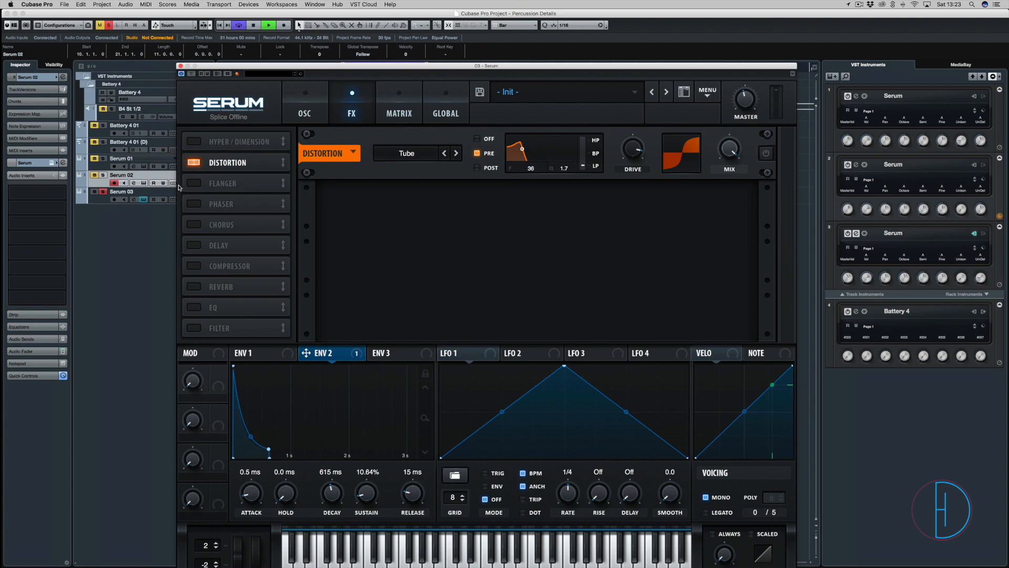
{"action": "left_click", "coordinate": [765, 153]}
{"action": "left_click", "coordinate": [101, 175]}
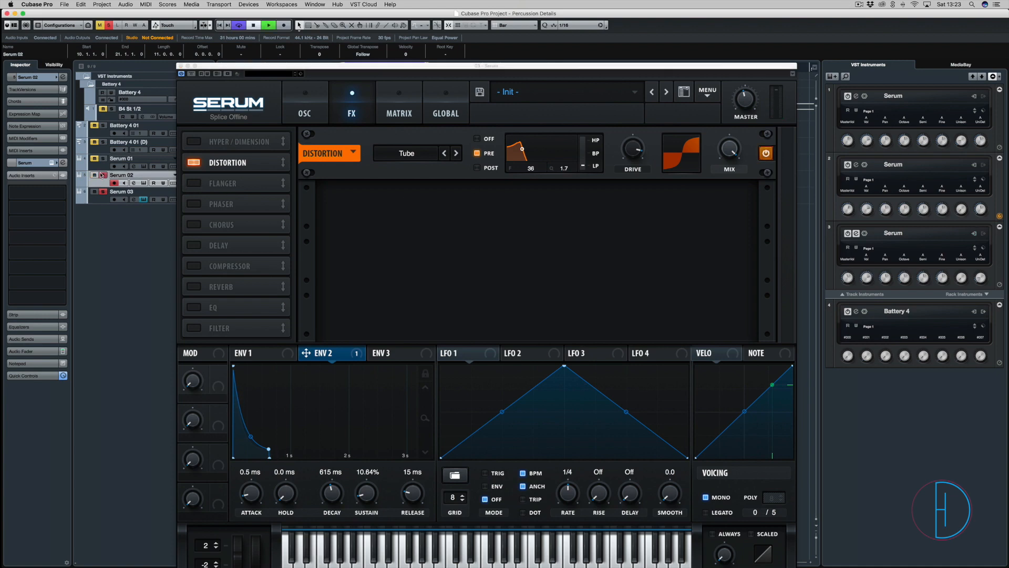
- Add a Chorus effect to the patch and compare the sound with it on and off during playback
{"action": "key", "text": "space"}
{"action": "left_click", "coordinate": [194, 225]}
{"action": "key", "text": "space"}
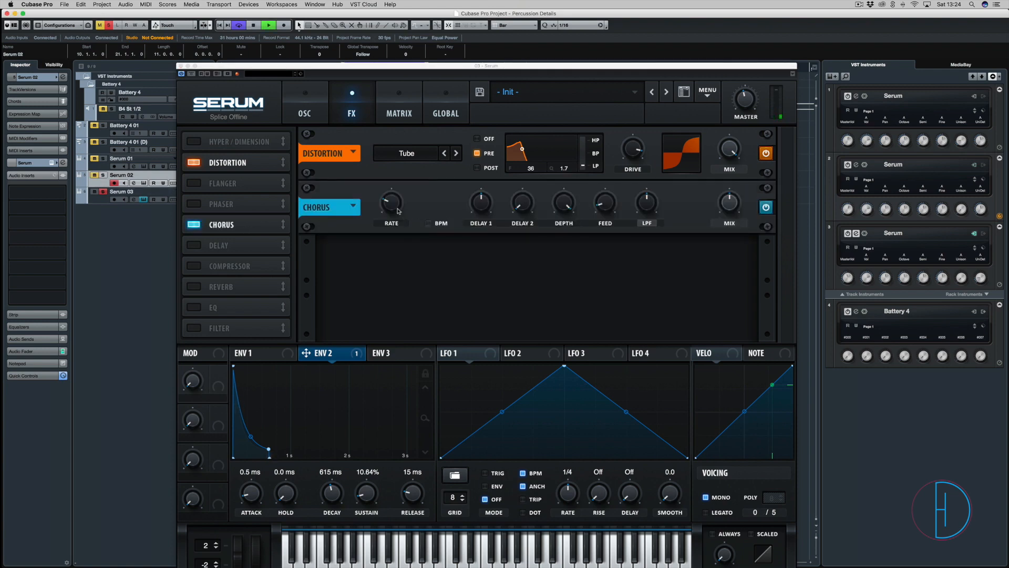
{"action": "left_click", "coordinate": [768, 208]}
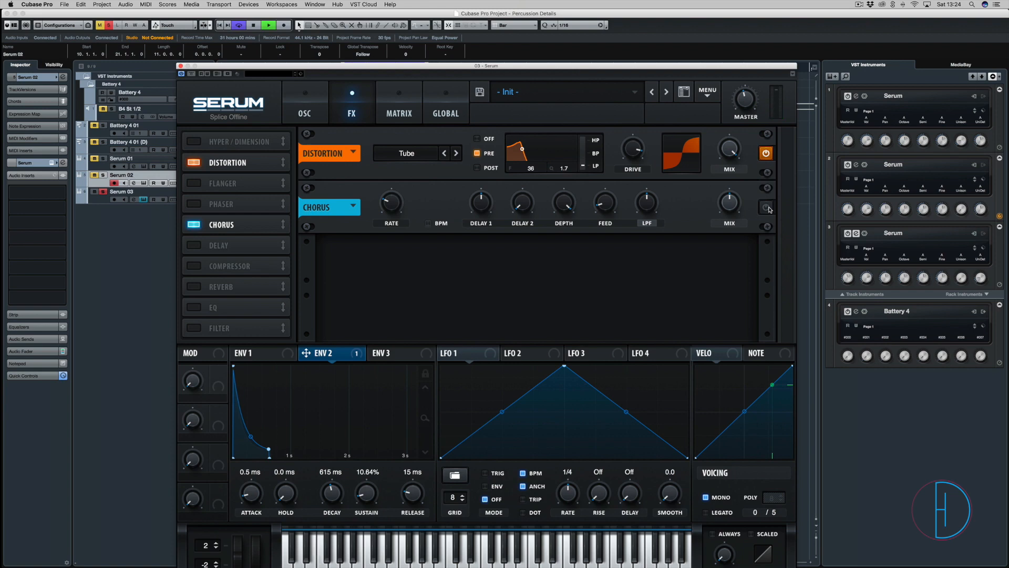
{"action": "left_click", "coordinate": [767, 208]}
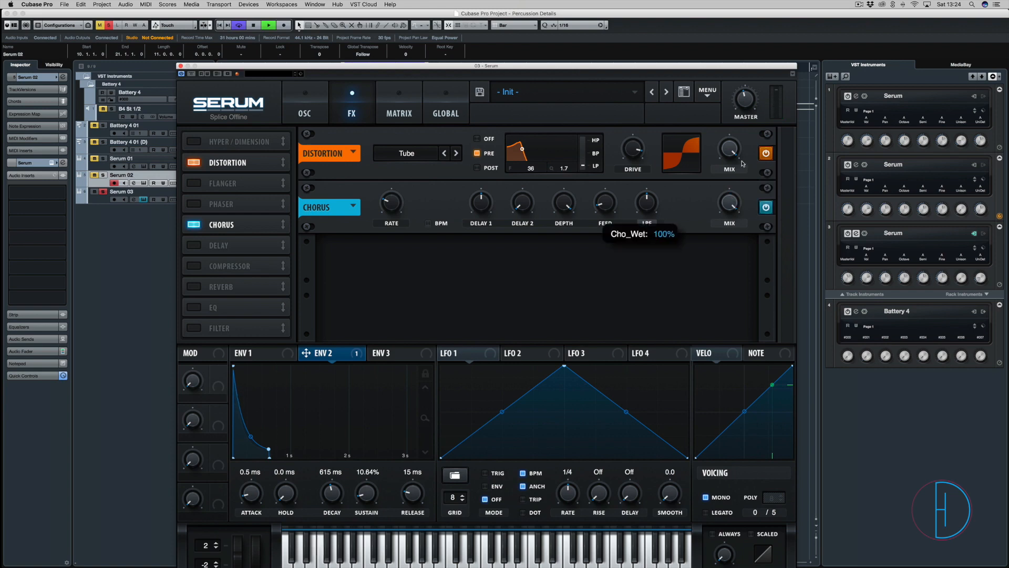
- Adjust the chorus mix, Delay 1 and feedback, and set Delay 2 to 3.1 ms, the low-pass filter to 116 Hz and the rate to 0.39 Hz
{"action": "left_click_drag", "start_coordinate": [731, 203], "coordinate": [733, 205]}
{"action": "left_click_drag", "start_coordinate": [710, 273], "coordinate": [589, 201]}
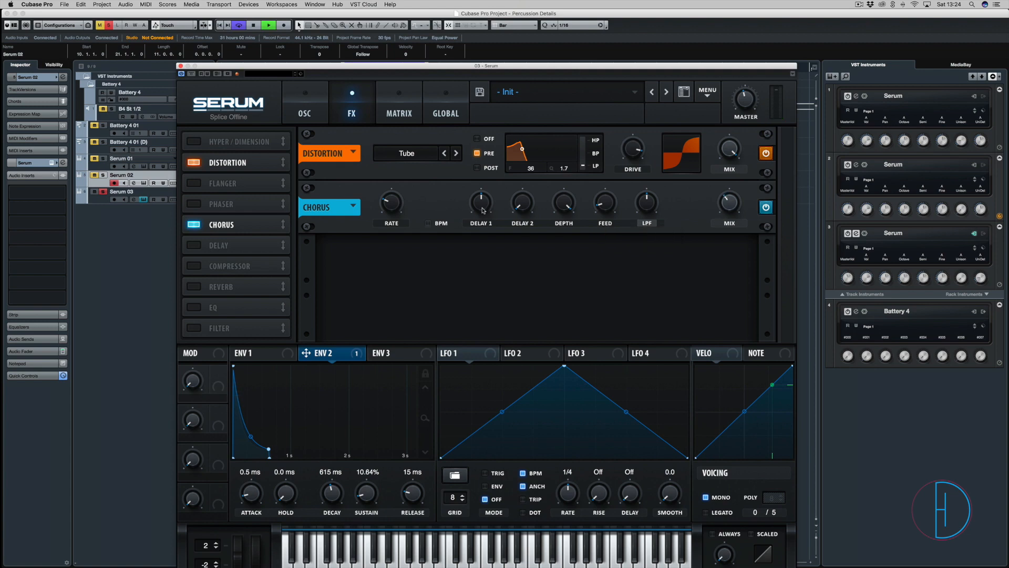
{"action": "left_click_drag", "start_coordinate": [482, 201], "coordinate": [522, 175]}
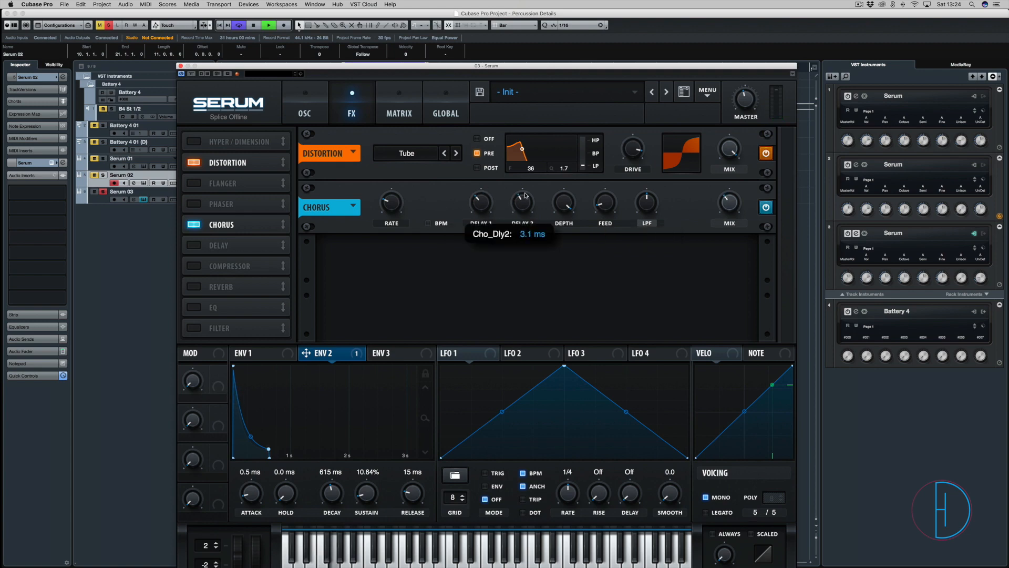
{"action": "left_click_drag", "start_coordinate": [646, 211], "coordinate": [638, 245]}
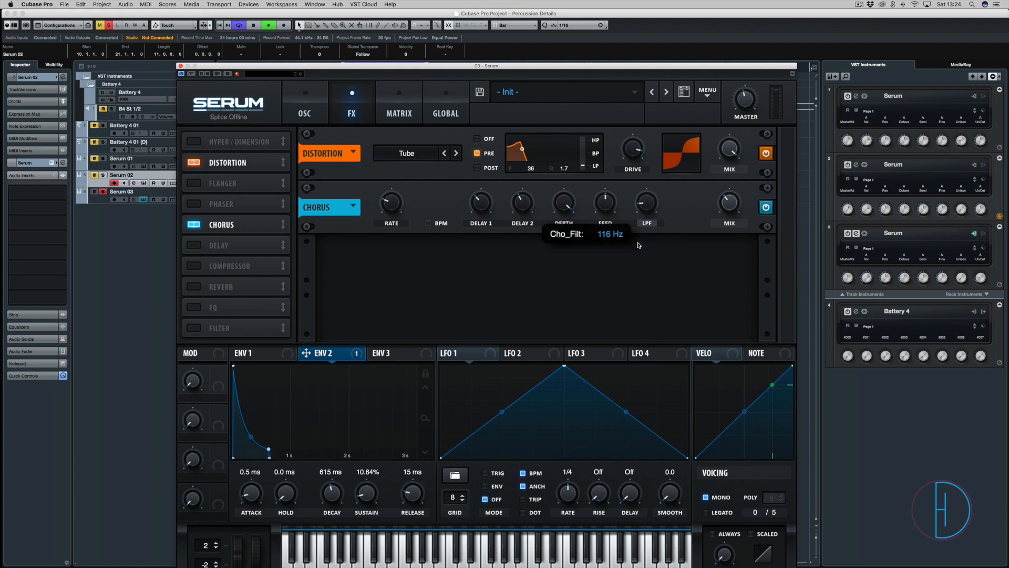
{"action": "left_click_drag", "start_coordinate": [395, 204], "coordinate": [395, 248]}
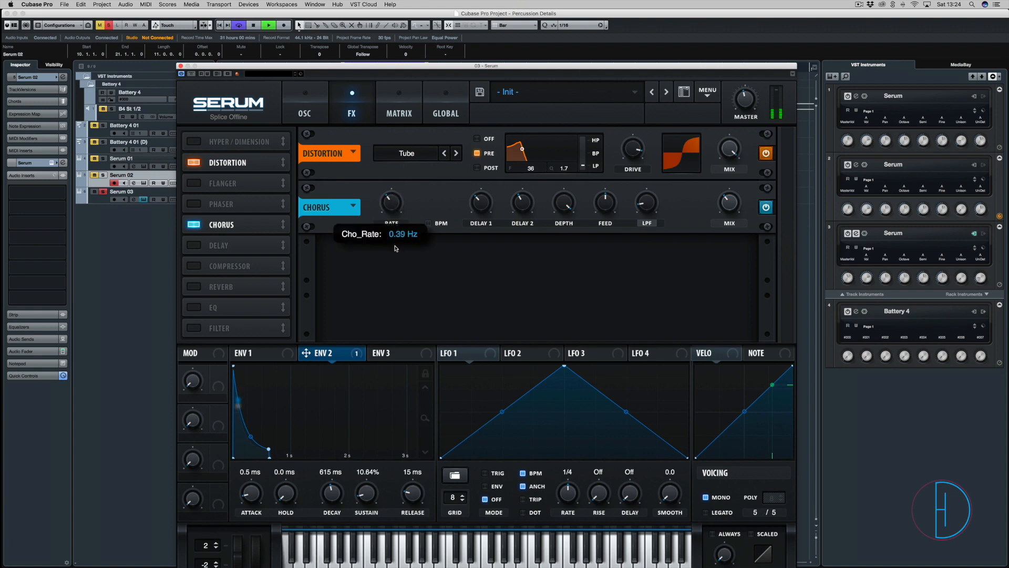
- Compare the adjusted chorus bypassed and active, leave it on and stop playback
{"action": "left_click", "coordinate": [766, 207]}
{"action": "left_click", "coordinate": [765, 209]}
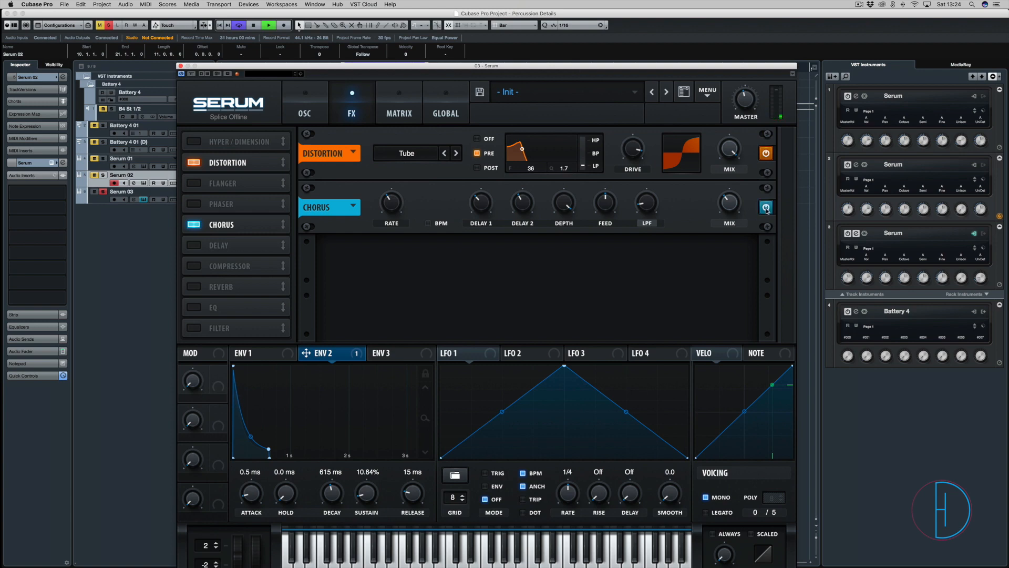
{"action": "left_click", "coordinate": [765, 208]}
{"action": "left_click", "coordinate": [766, 208]}
{"action": "key", "text": "space"}
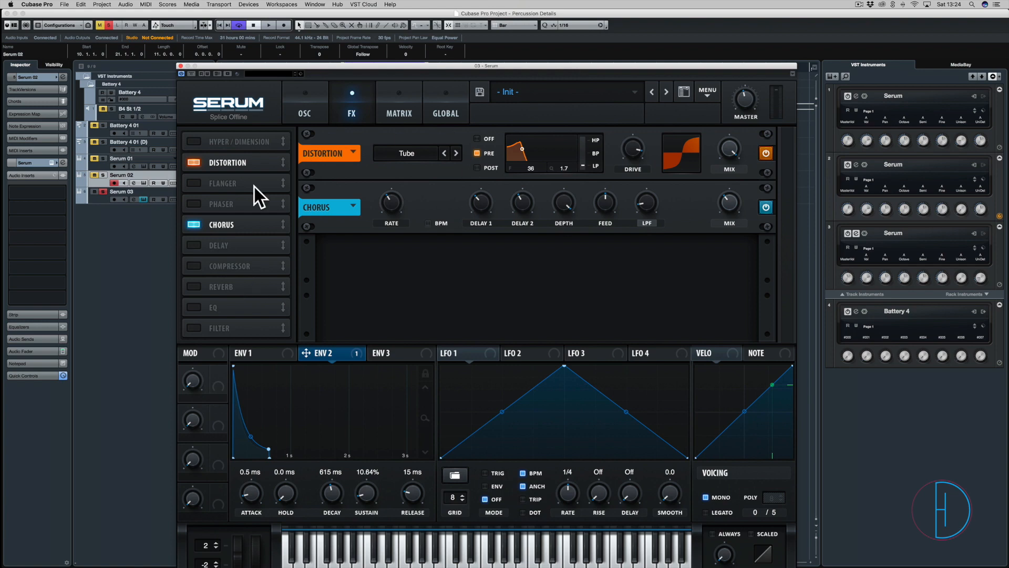
- Add a Compressor, raise its threshold and gain, adjust ratio and release, and set the attack to 0.0 ms
{"action": "left_click", "coordinate": [194, 266]}
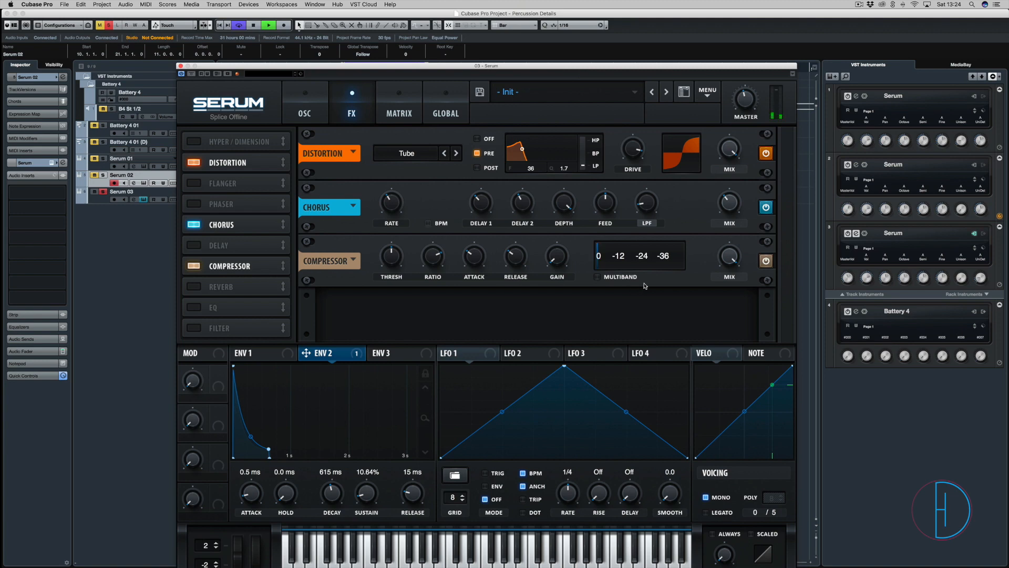
{"action": "mouse_move", "coordinate": [392, 257]}
{"action": "left_mouse_down"}
{"action": "mouse_move", "coordinate": [404, 238]}
{"action": "mouse_move", "coordinate": [403, 259]}
{"action": "left_mouse_up"}
{"action": "mouse_move", "coordinate": [431, 266]}
{"action": "mouse_move", "coordinate": [475, 255]}
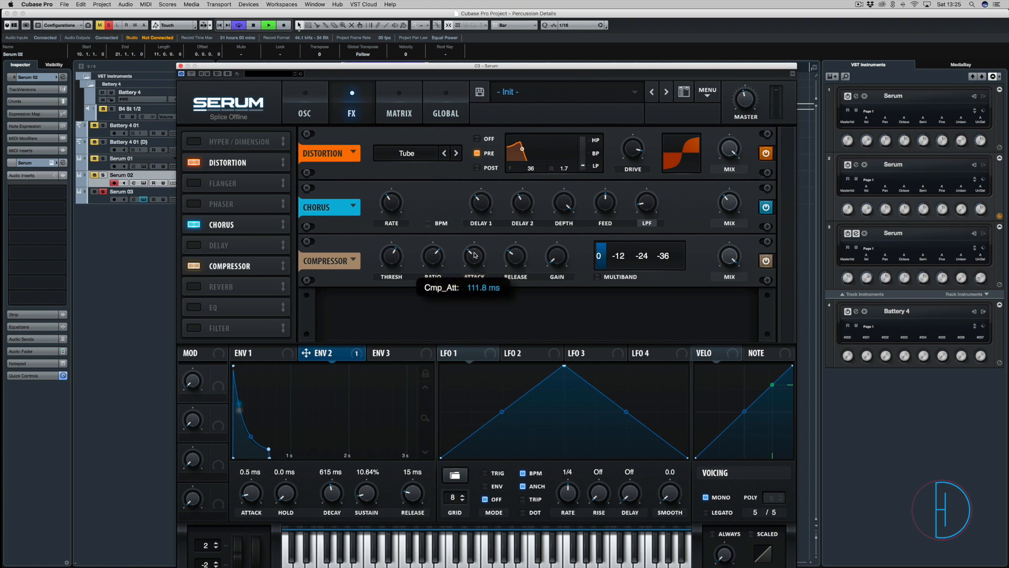
{"action": "left_click_drag", "start_coordinate": [475, 256], "coordinate": [469, 391]}
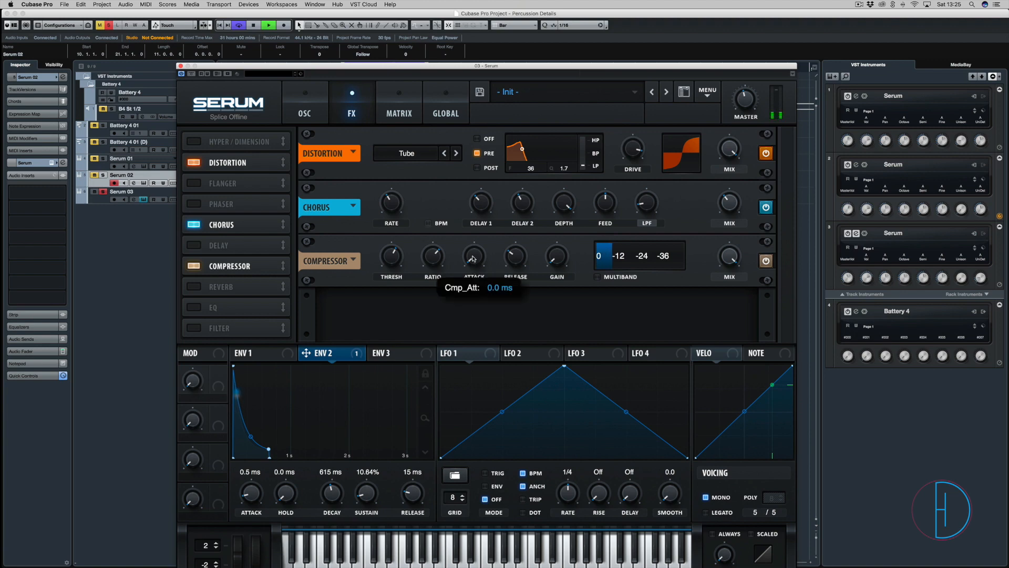
{"action": "left_click_drag", "start_coordinate": [471, 261], "coordinate": [558, 235]}
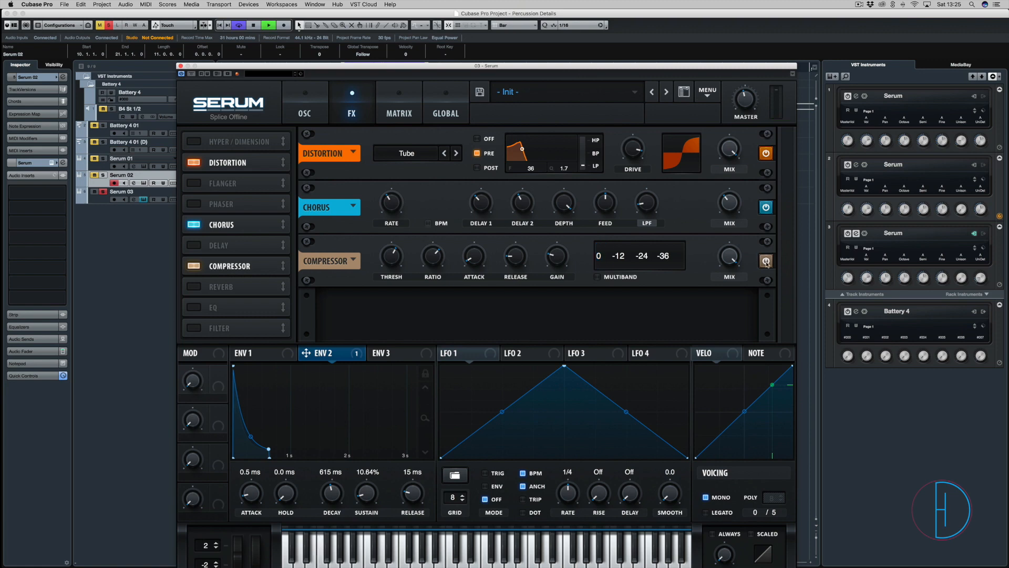
{"action": "key", "text": "space"}
- Close the Serum window, play Serum 02 and Serum 03 soloed together, and check their levels in the MixConsole
{"action": "left_click", "coordinate": [181, 66]}
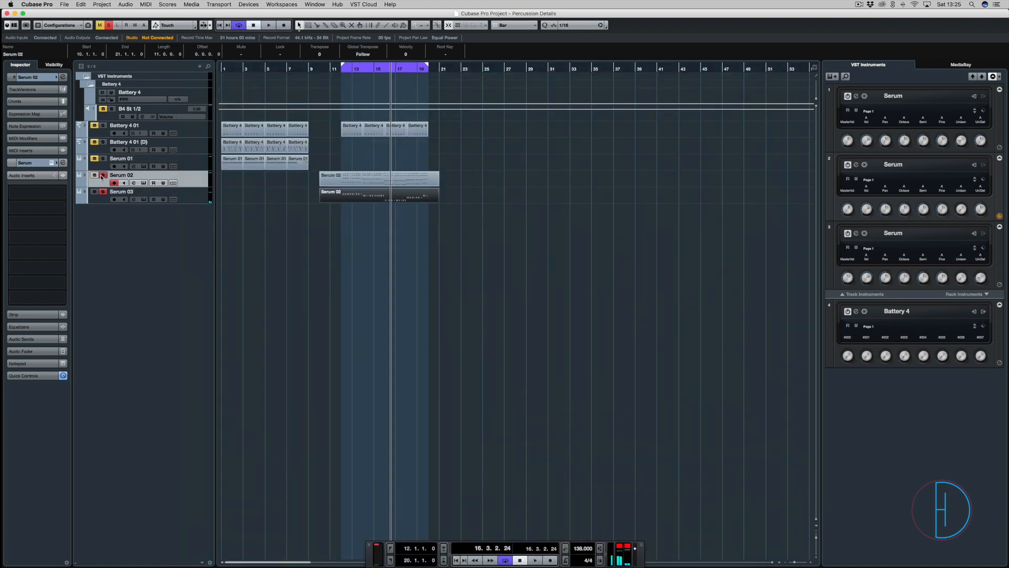
{"action": "key", "text": "space"}
{"action": "key", "text": "F3"}
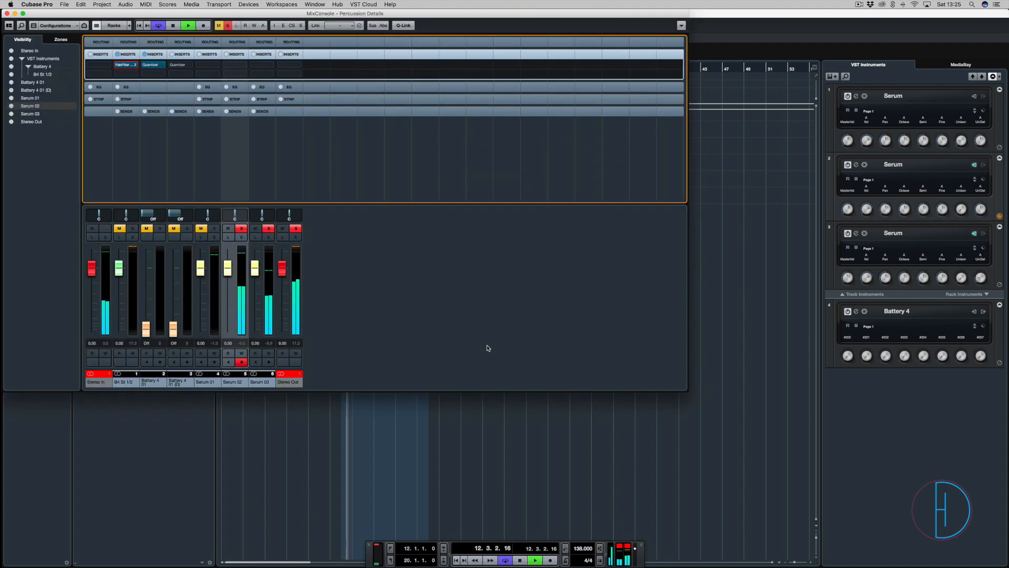
{"action": "key", "text": "F3"}
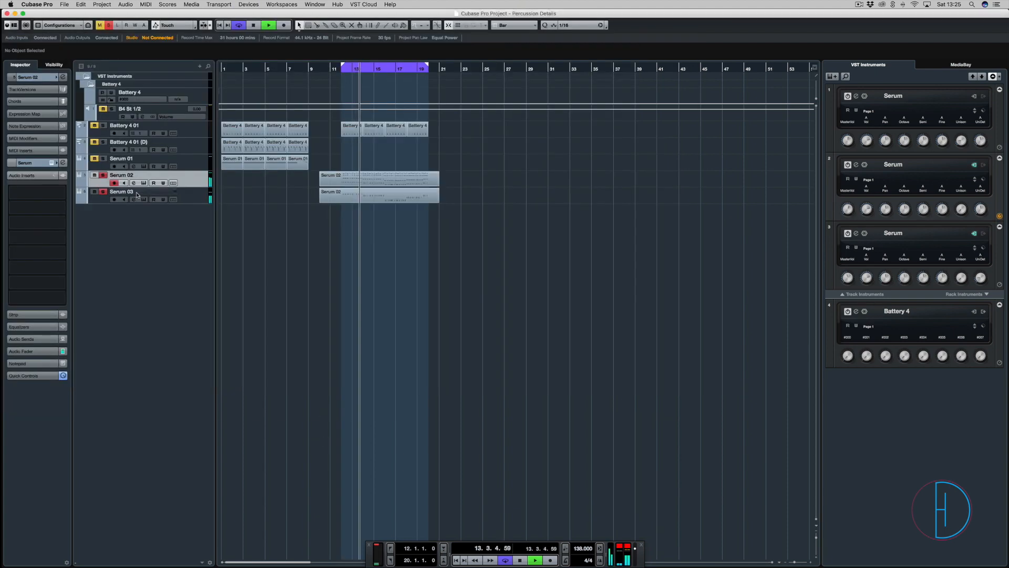
- Open the Serum instrument of the Serum 03 track and move its window up so the whole interface fits on screen
{"action": "left_click", "coordinate": [194, 197]}
{"action": "left_click", "coordinate": [52, 163]}
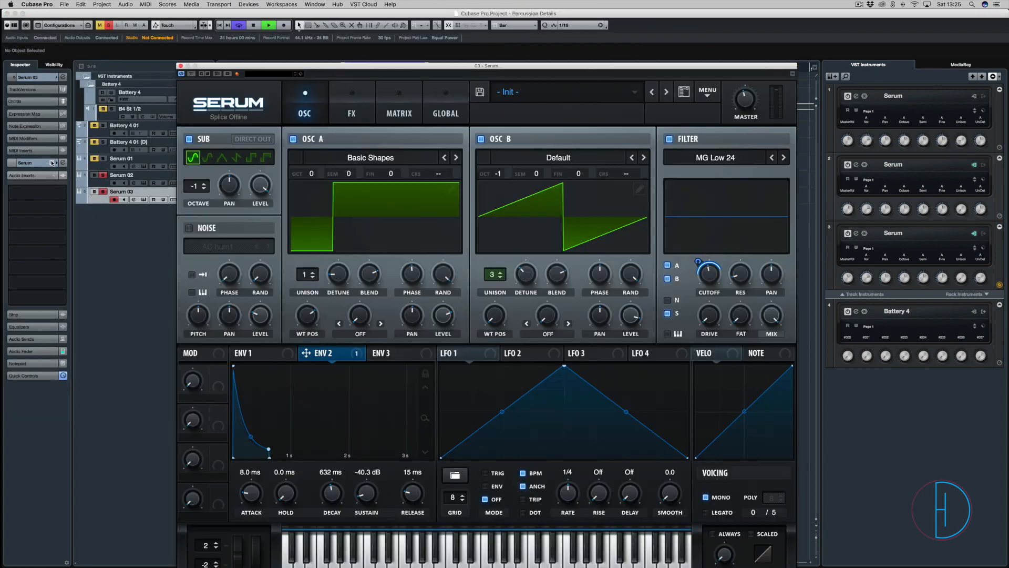
{"action": "left_click_drag", "start_coordinate": [196, 68], "coordinate": [184, 14]}
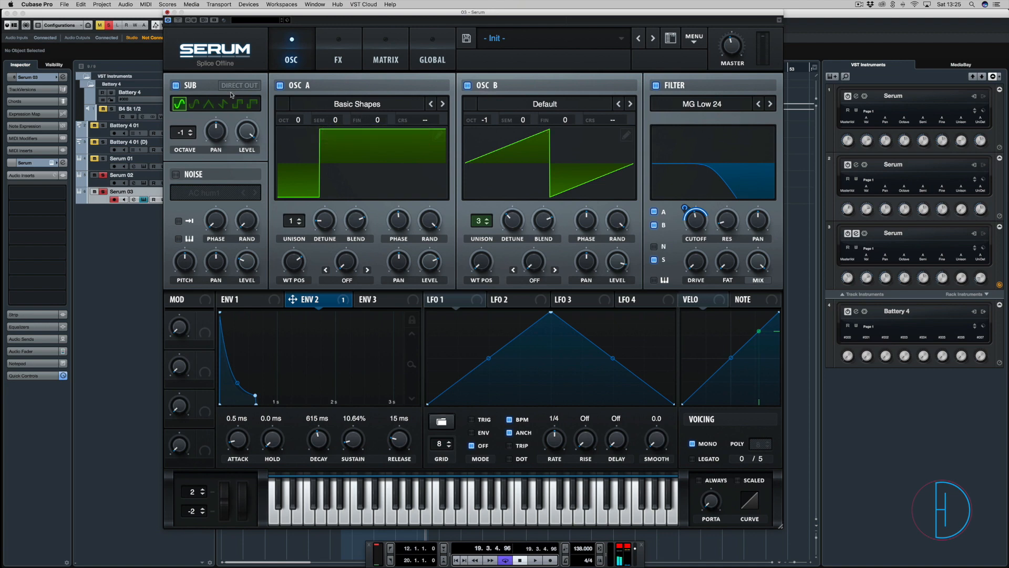
{"action": "left_click", "coordinate": [167, 13]}
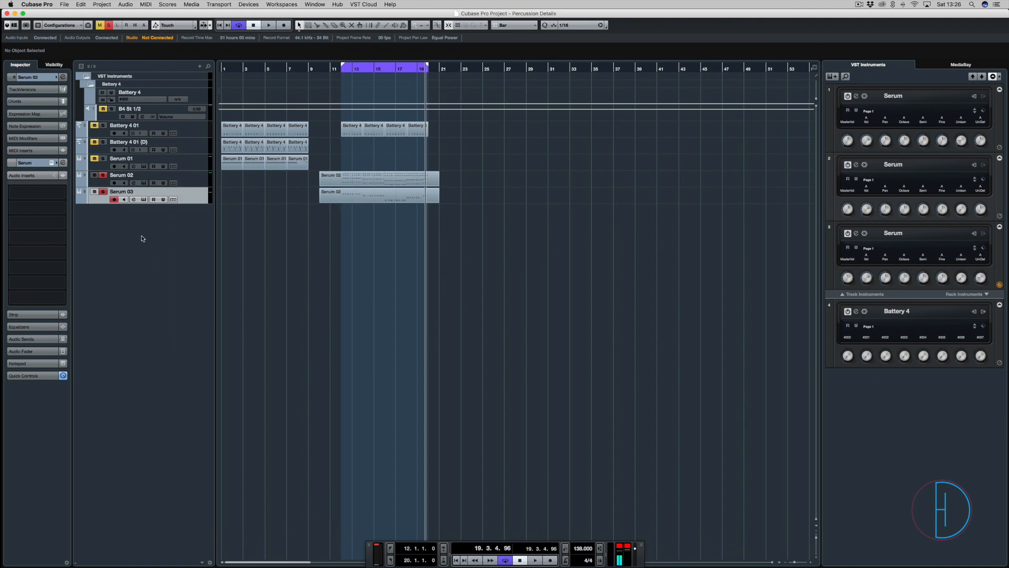
{"action": "left_click", "coordinate": [63, 163]}
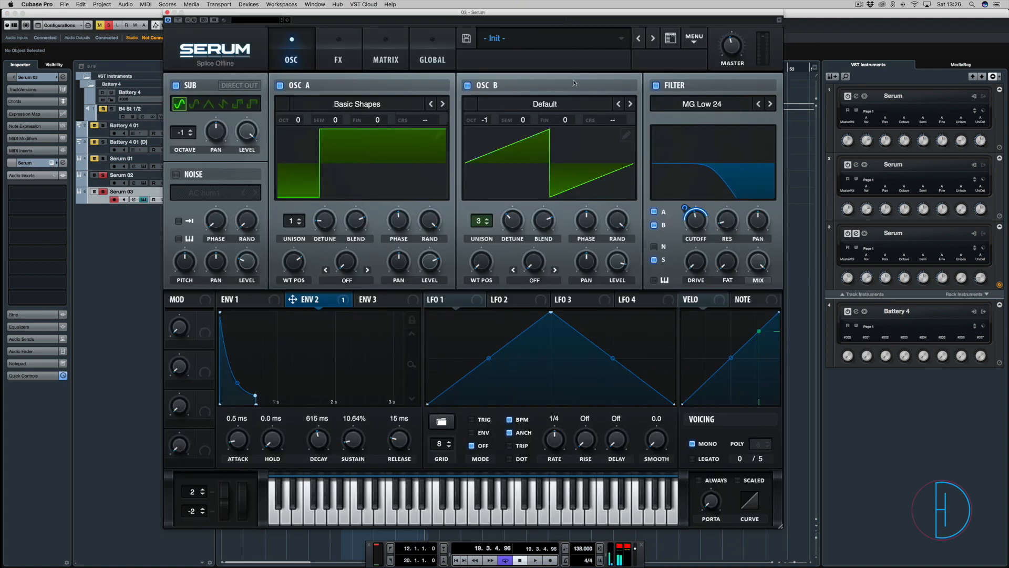
- Save the Serum 03 patch as a user preset named BS_SupportSUB
{"action": "left_click", "coordinate": [473, 40]}
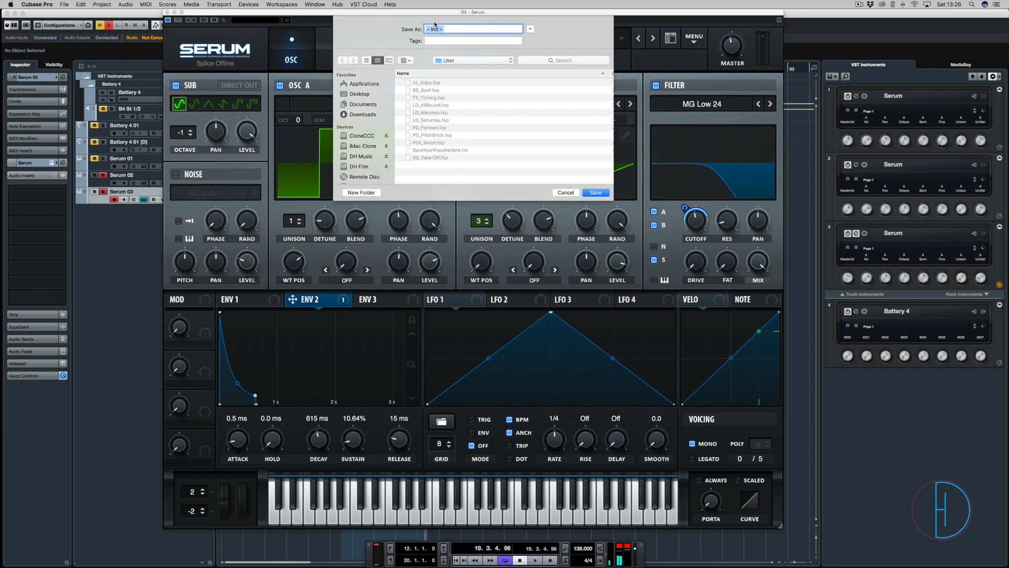
{"action": "type", "text": "B"}
{"action": "type", "text": "S_Tr"}
{"action": "key", "text": "BackSpace"}
{"action": "type", "text": "SupportSUB"}
{"action": "left_click", "coordinate": [596, 193]}
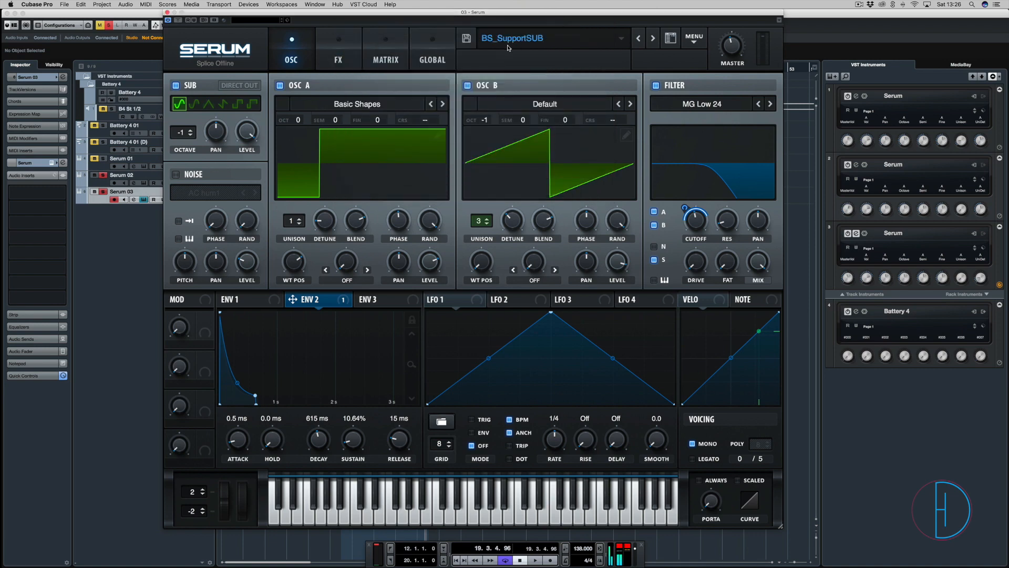